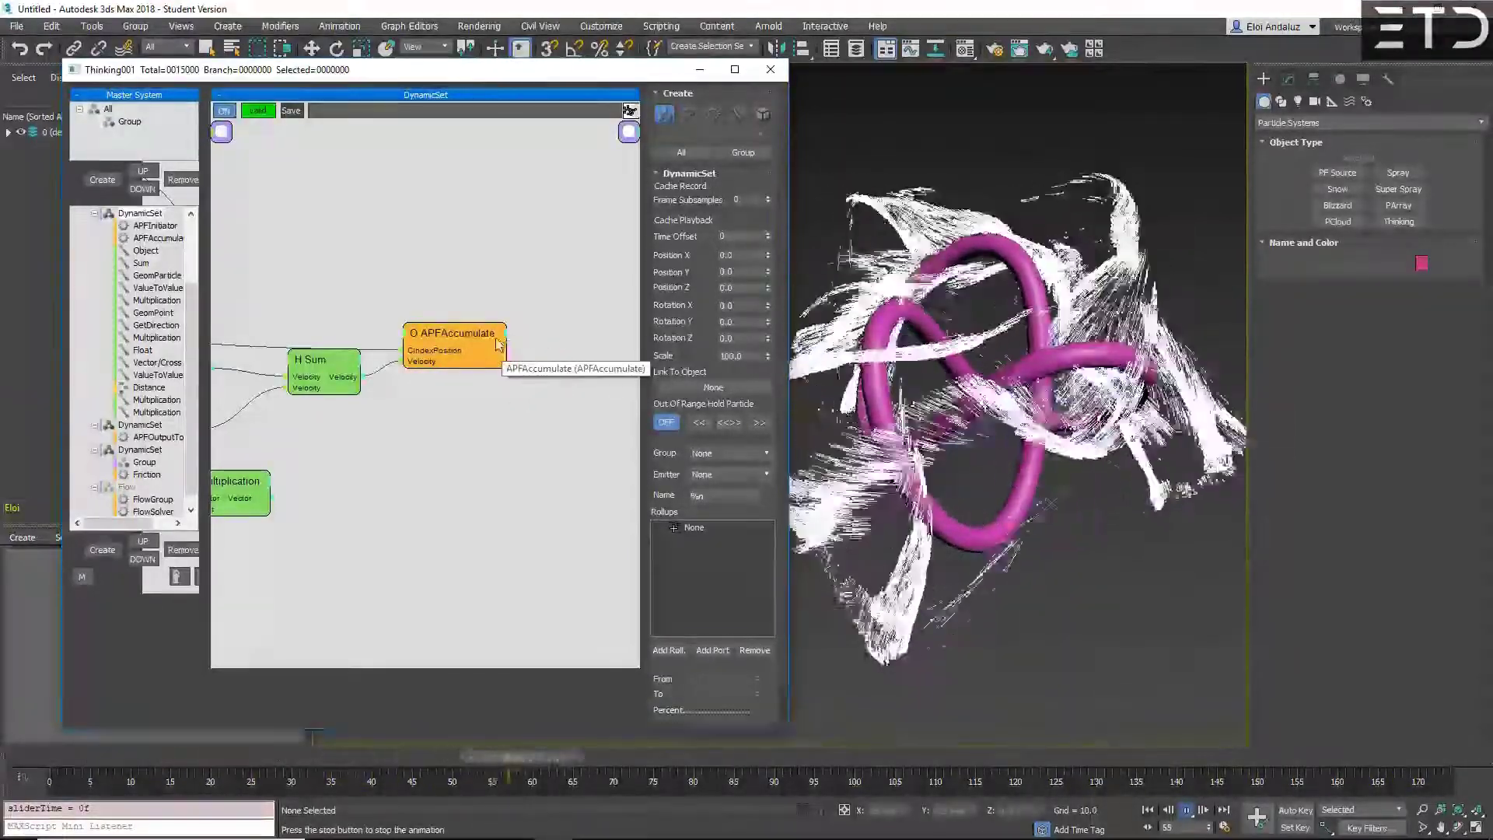
right_click(466, 419)
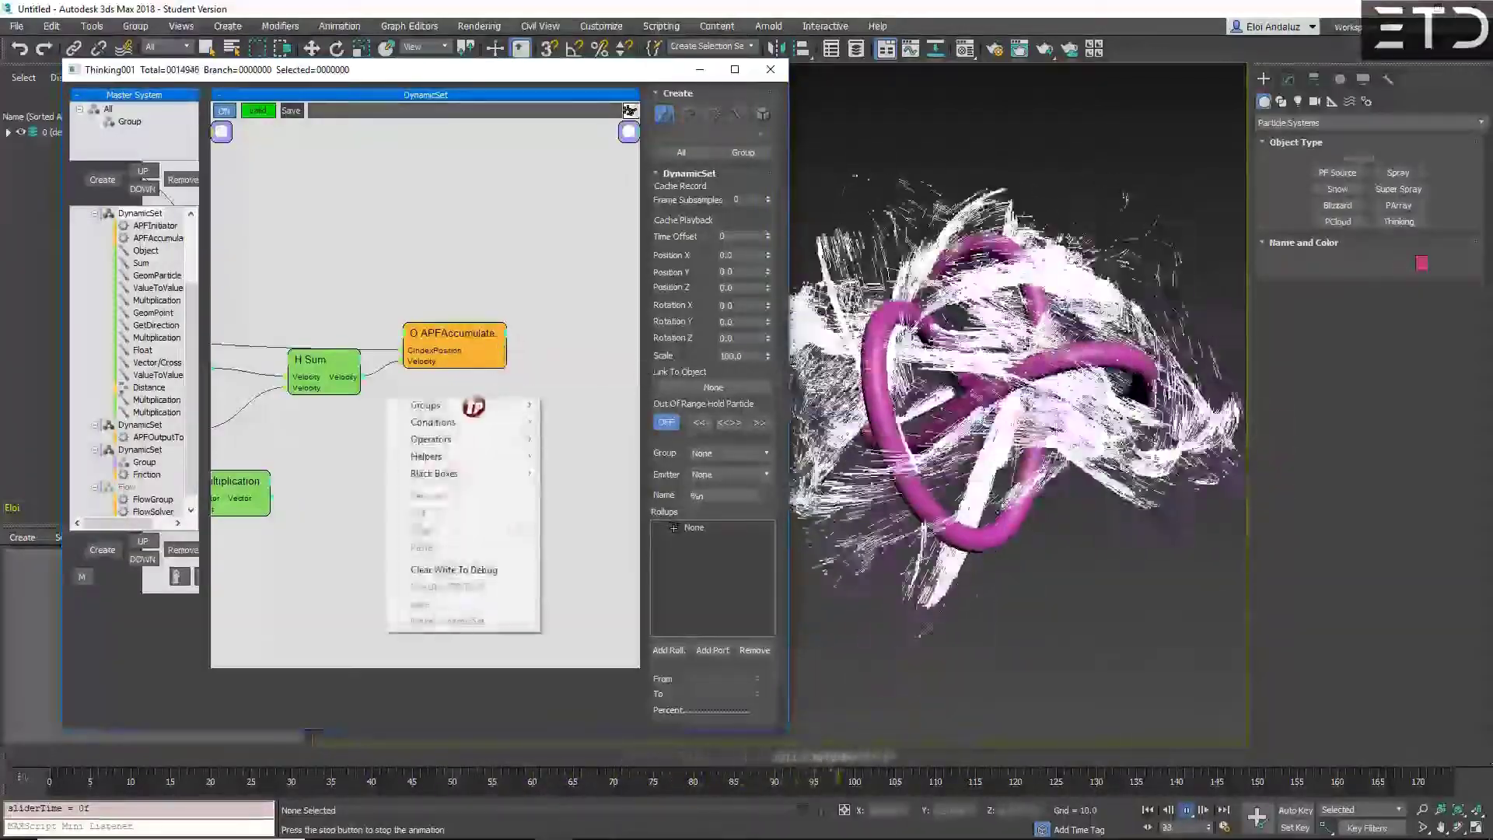
mouse_move(451, 439)
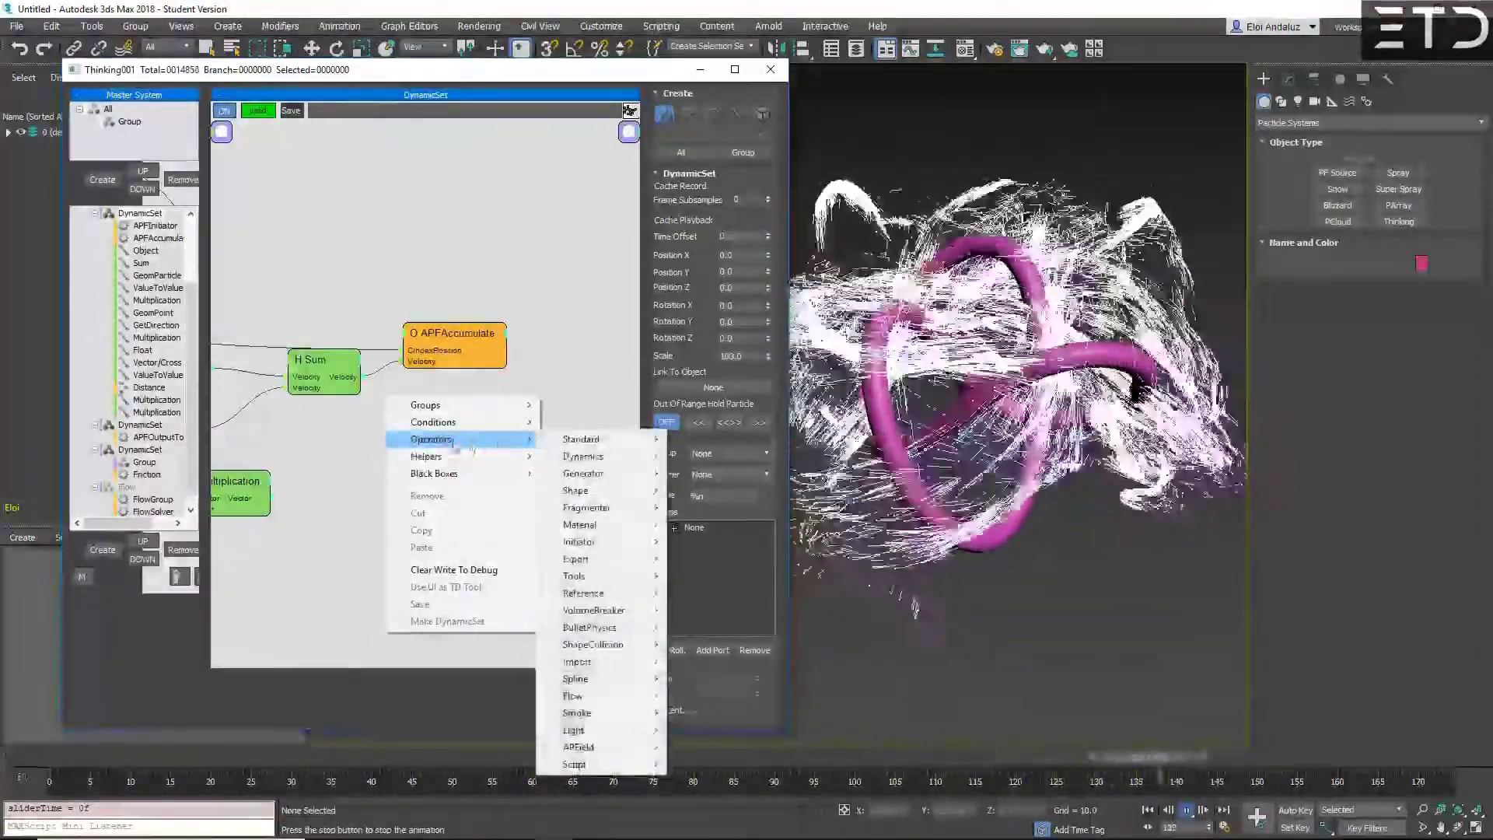
mouse_move(606, 746)
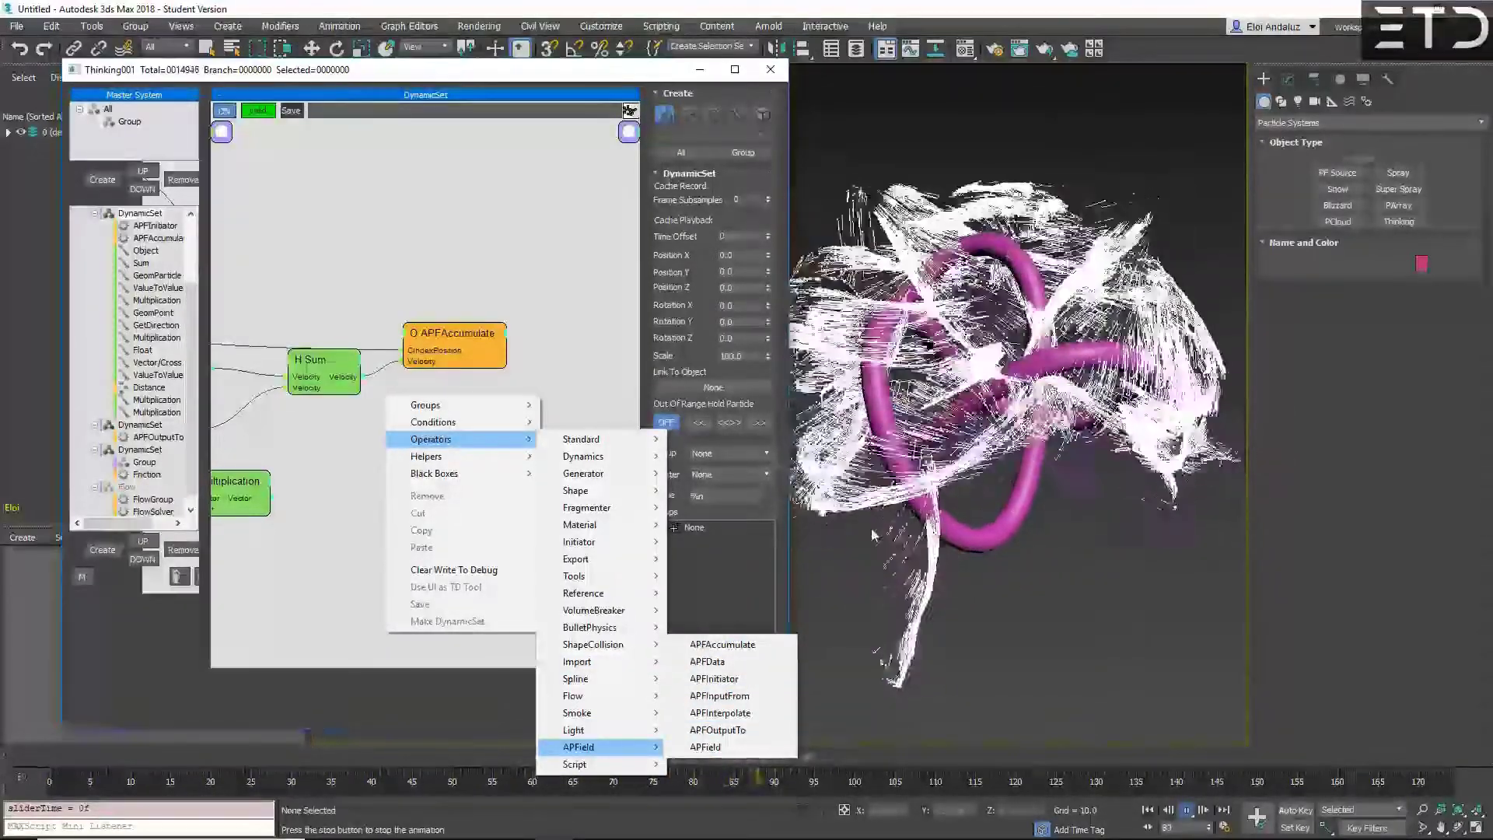
key(Escape)
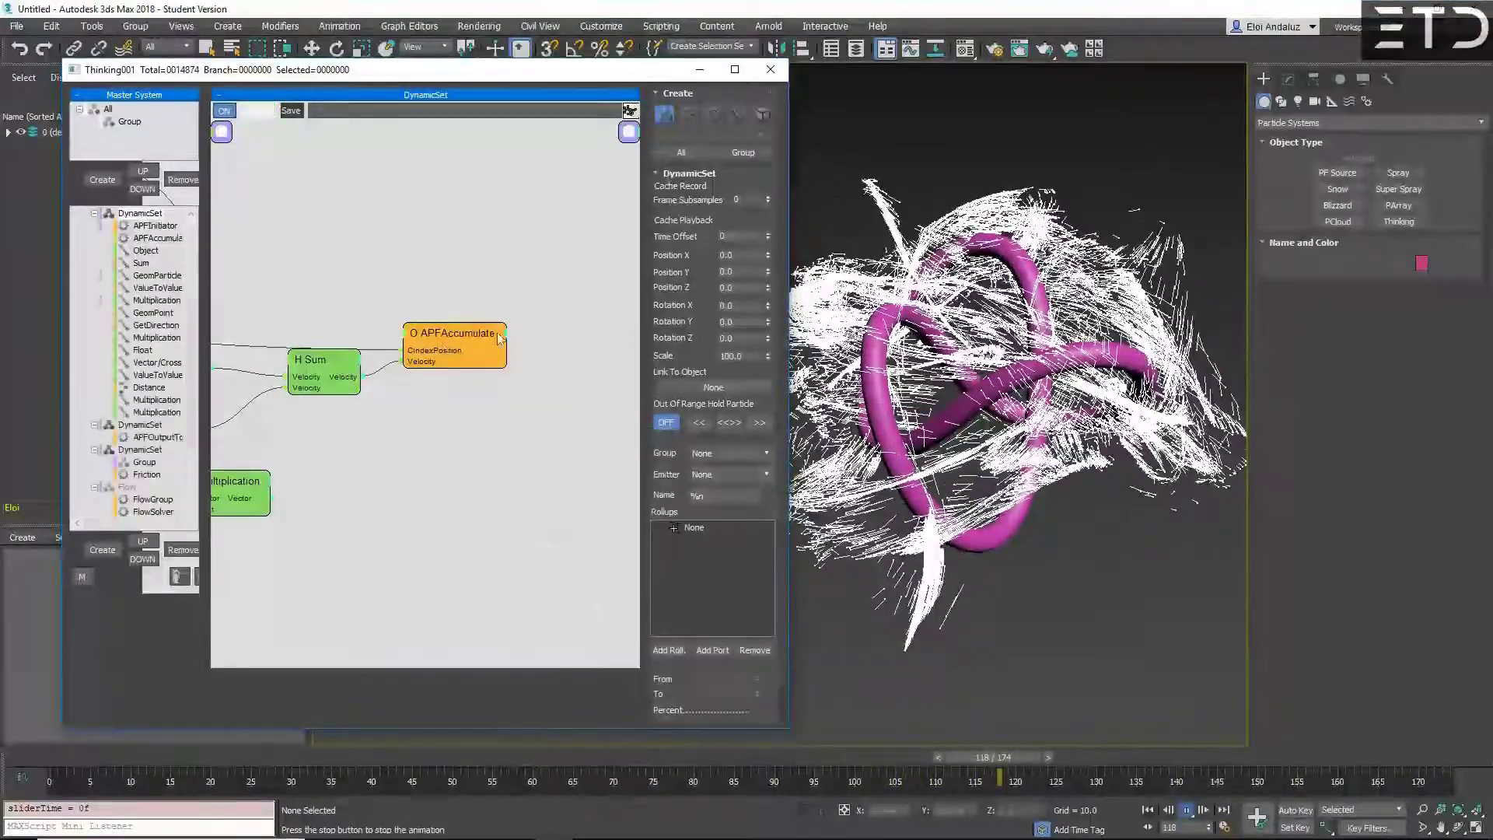
Step: Nudge the GeomPoint node upward, pan the velocity graph toward the Sum node, and stop playback
middle_drag(337, 306, 568, 319)
middle_drag(429, 313, 595, 287)
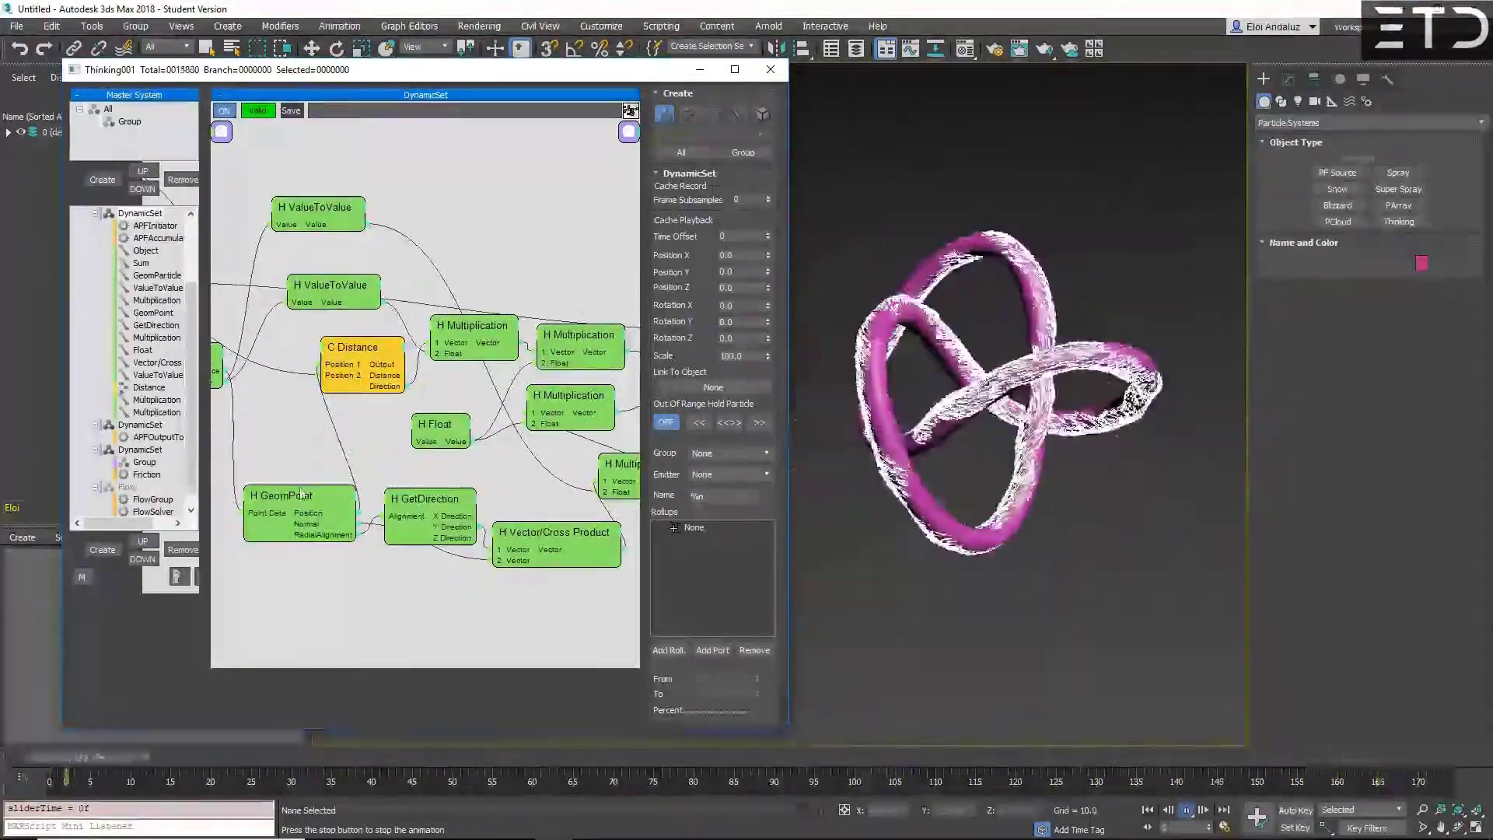
drag(296, 498, 293, 462)
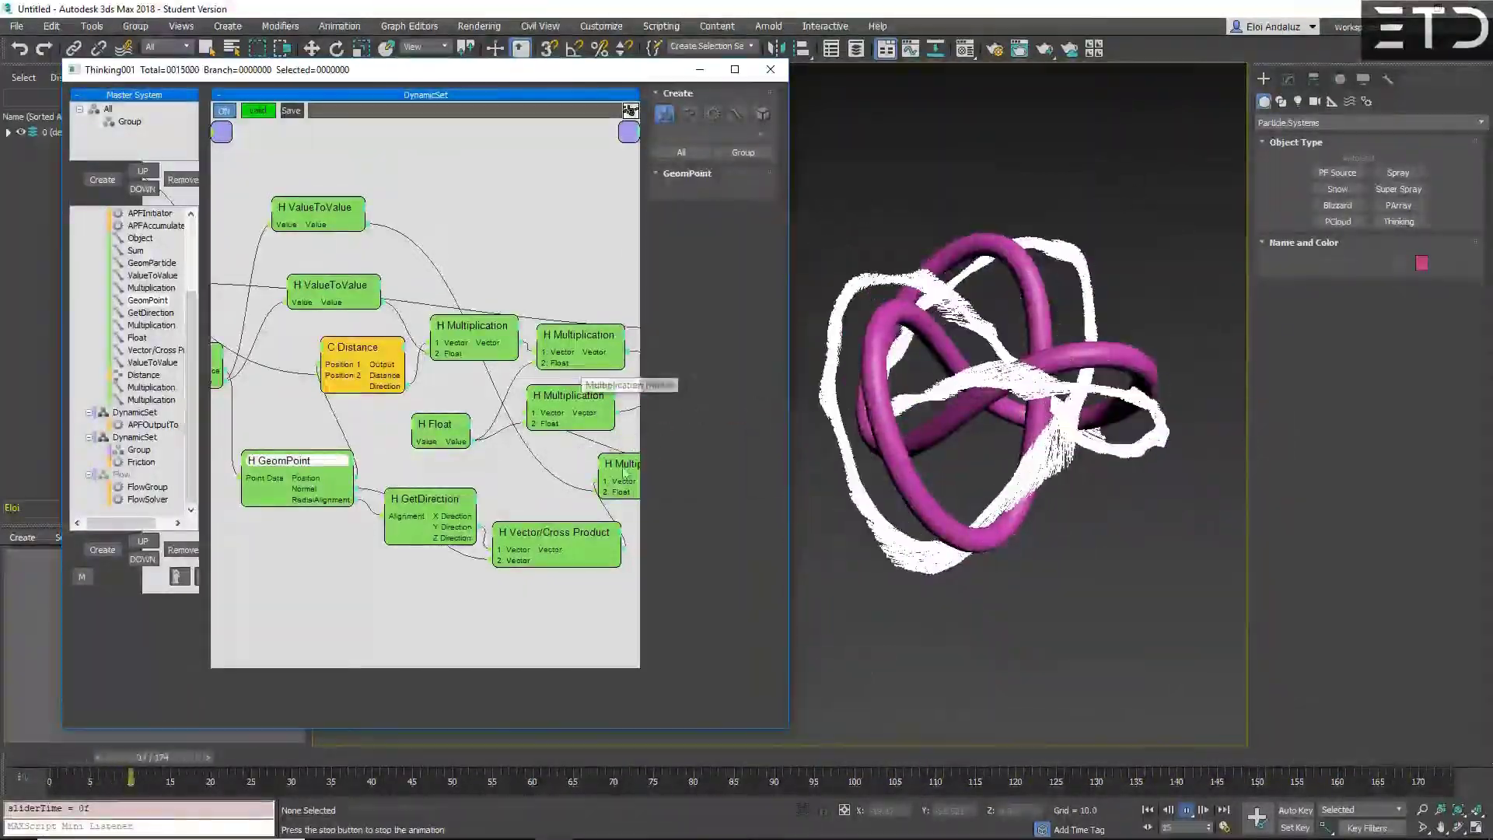
middle_drag(624, 471, 426, 429)
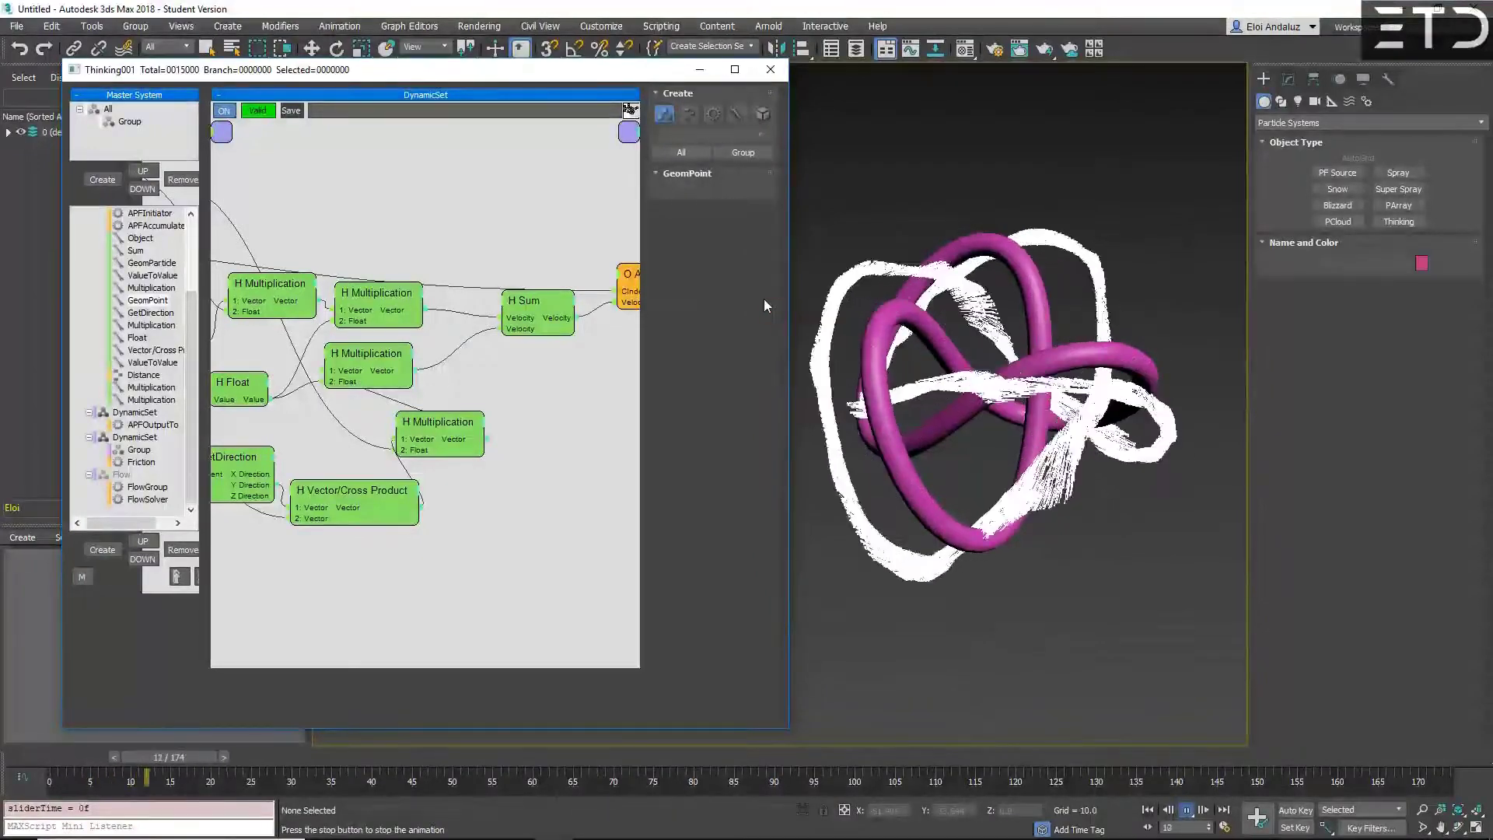
click(1187, 810)
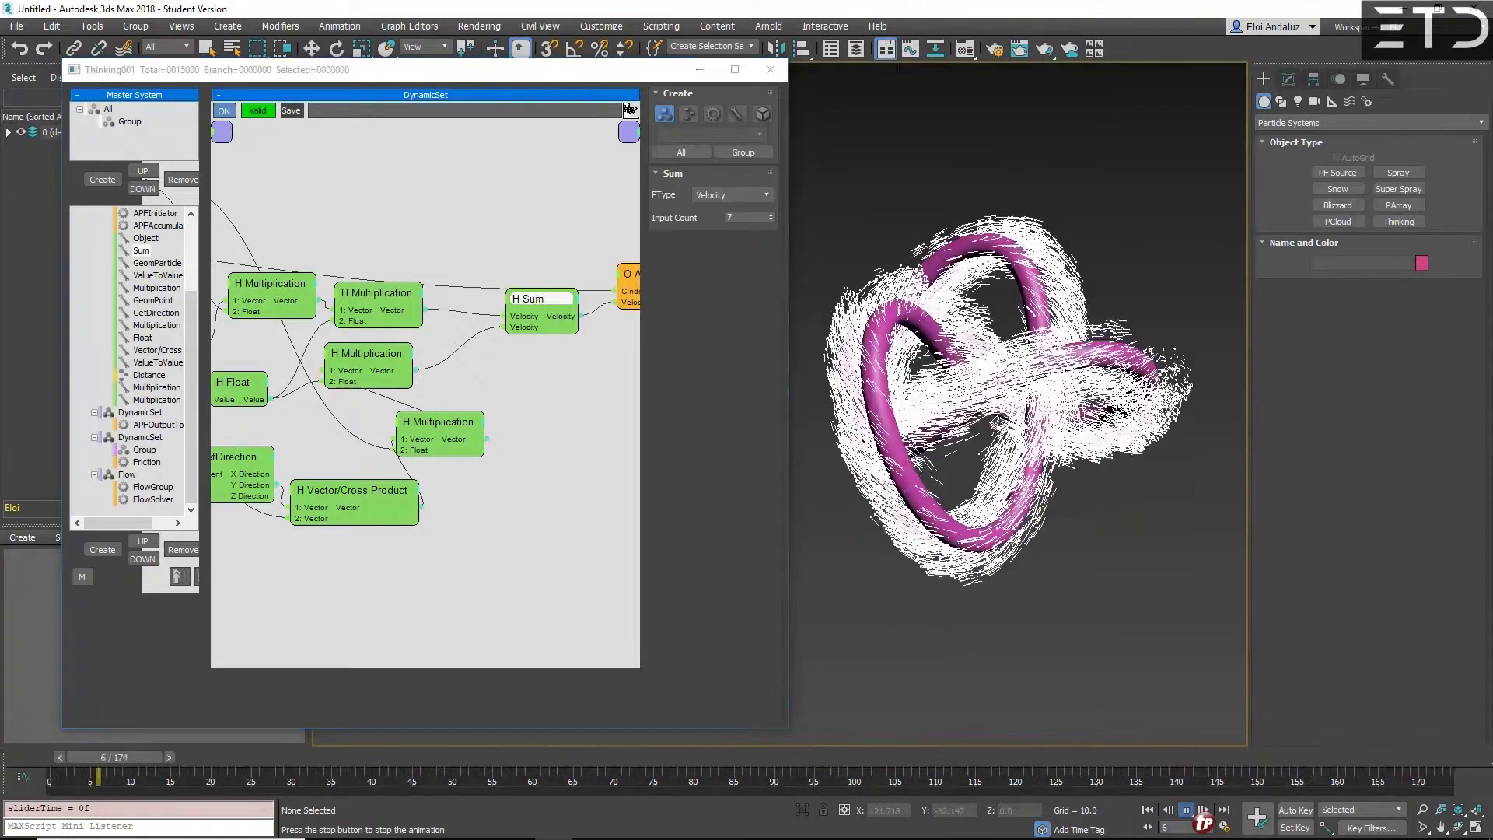
Step: Raise the Sum node's Input Count from 7 to 13 and switch to the APFOutputTo DynamicSet
click(1190, 811)
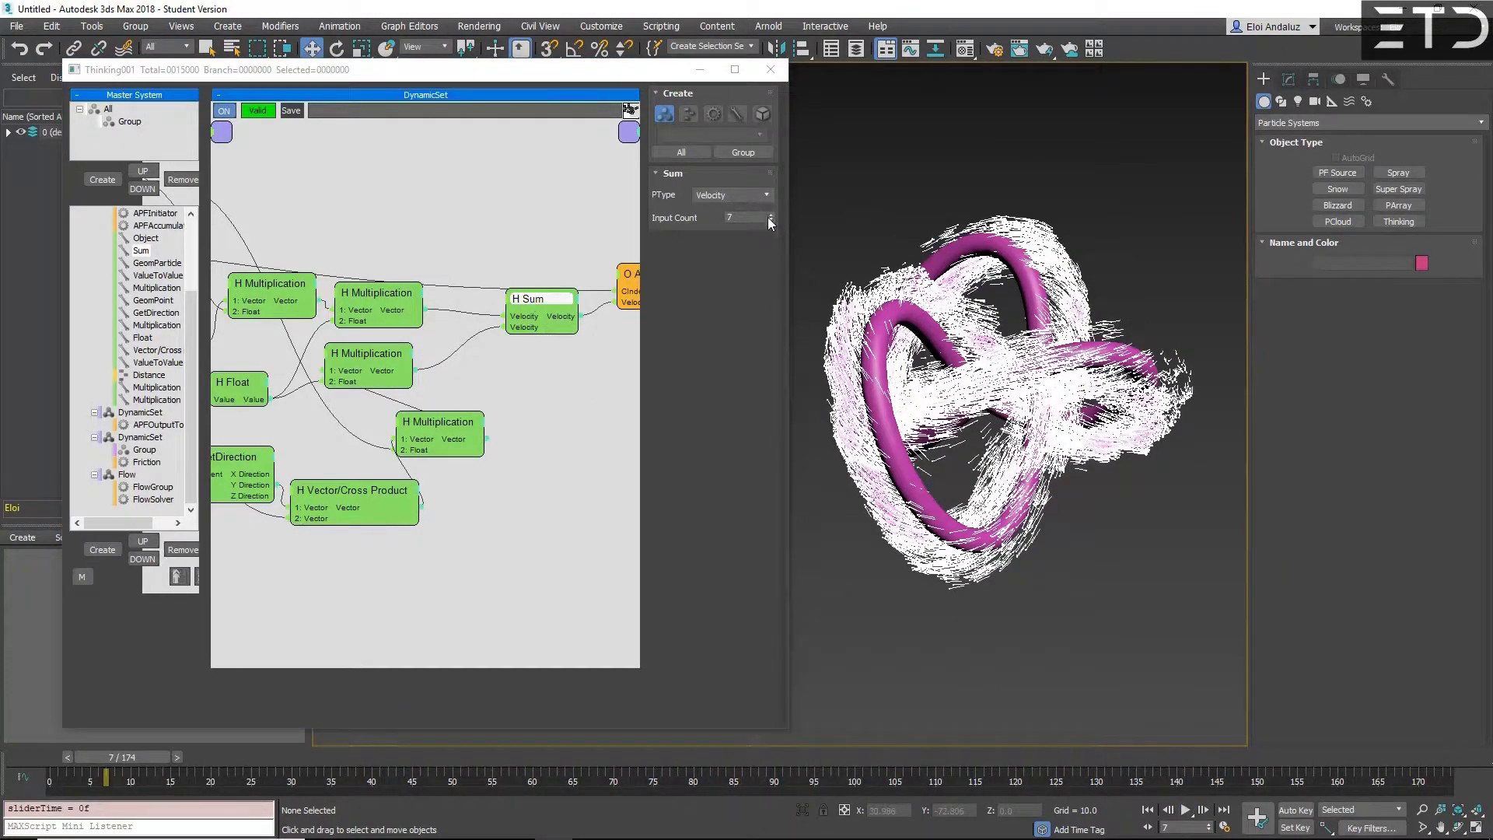
drag(769, 218, 768, 213)
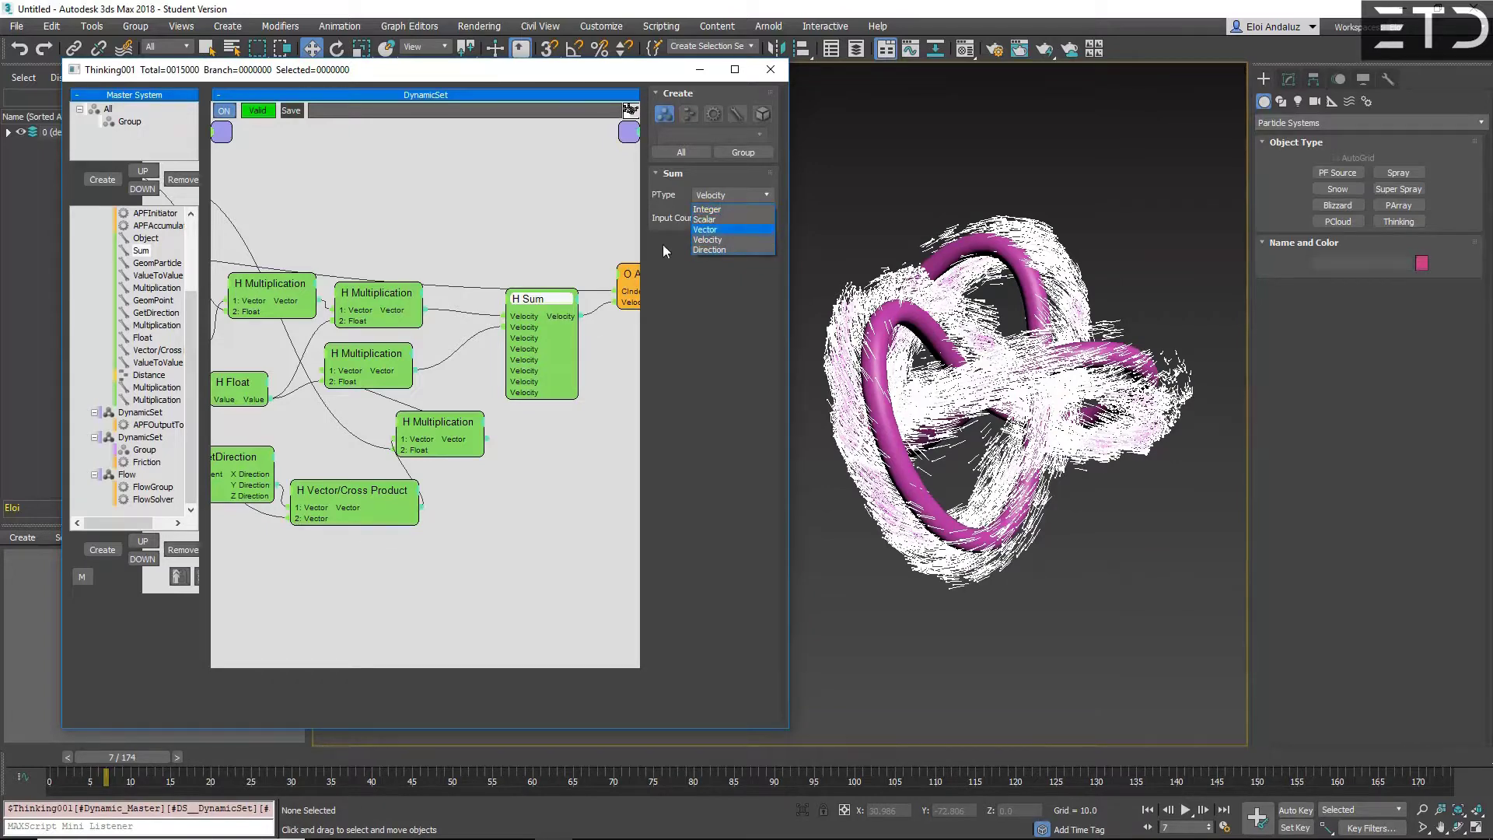
click(157, 424)
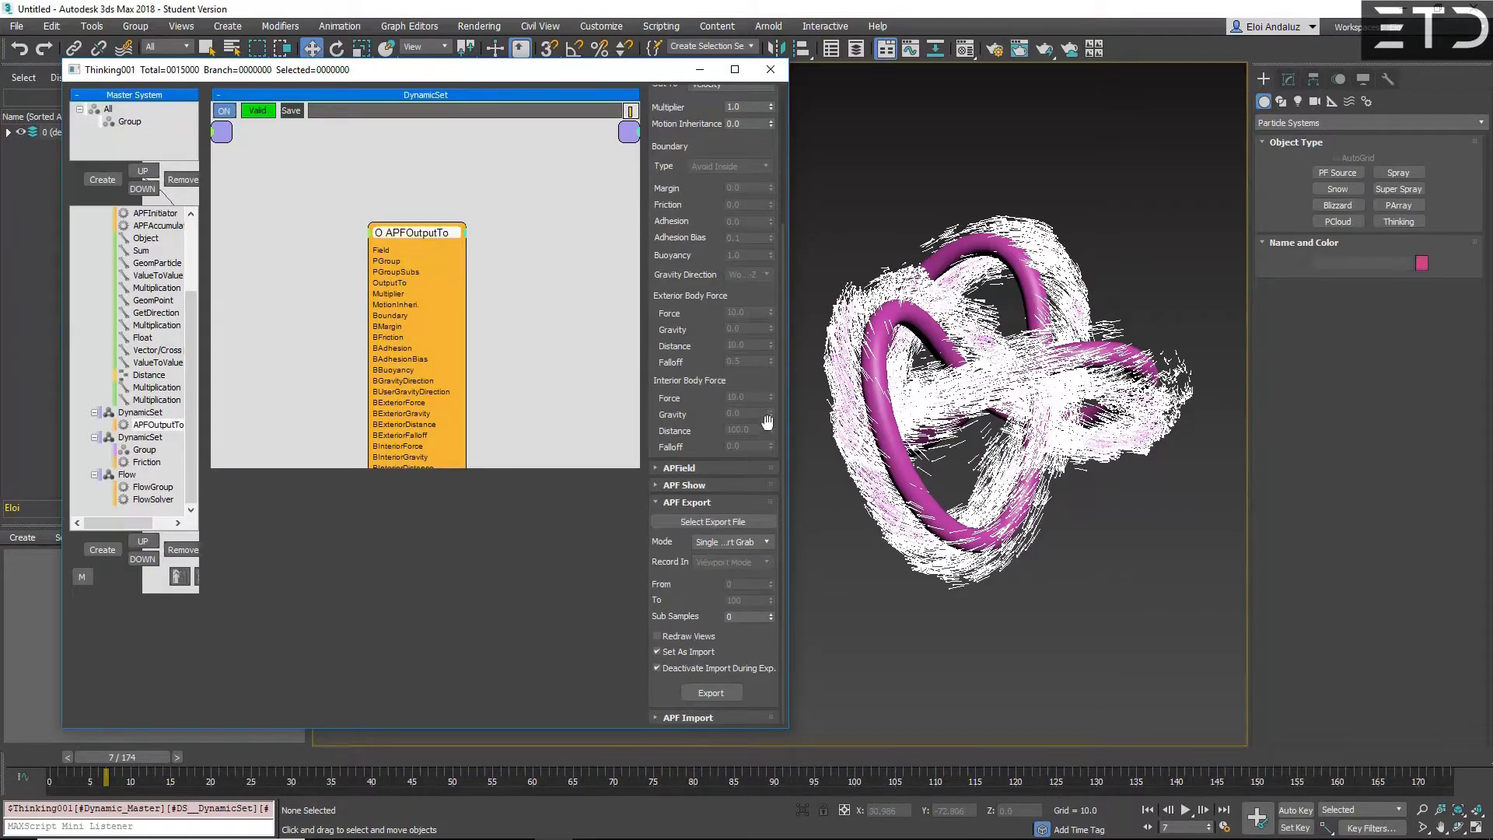
Step: Play the APFOutputTo simulation, scroll its rollout back to the top, and stop playback
click(1196, 810)
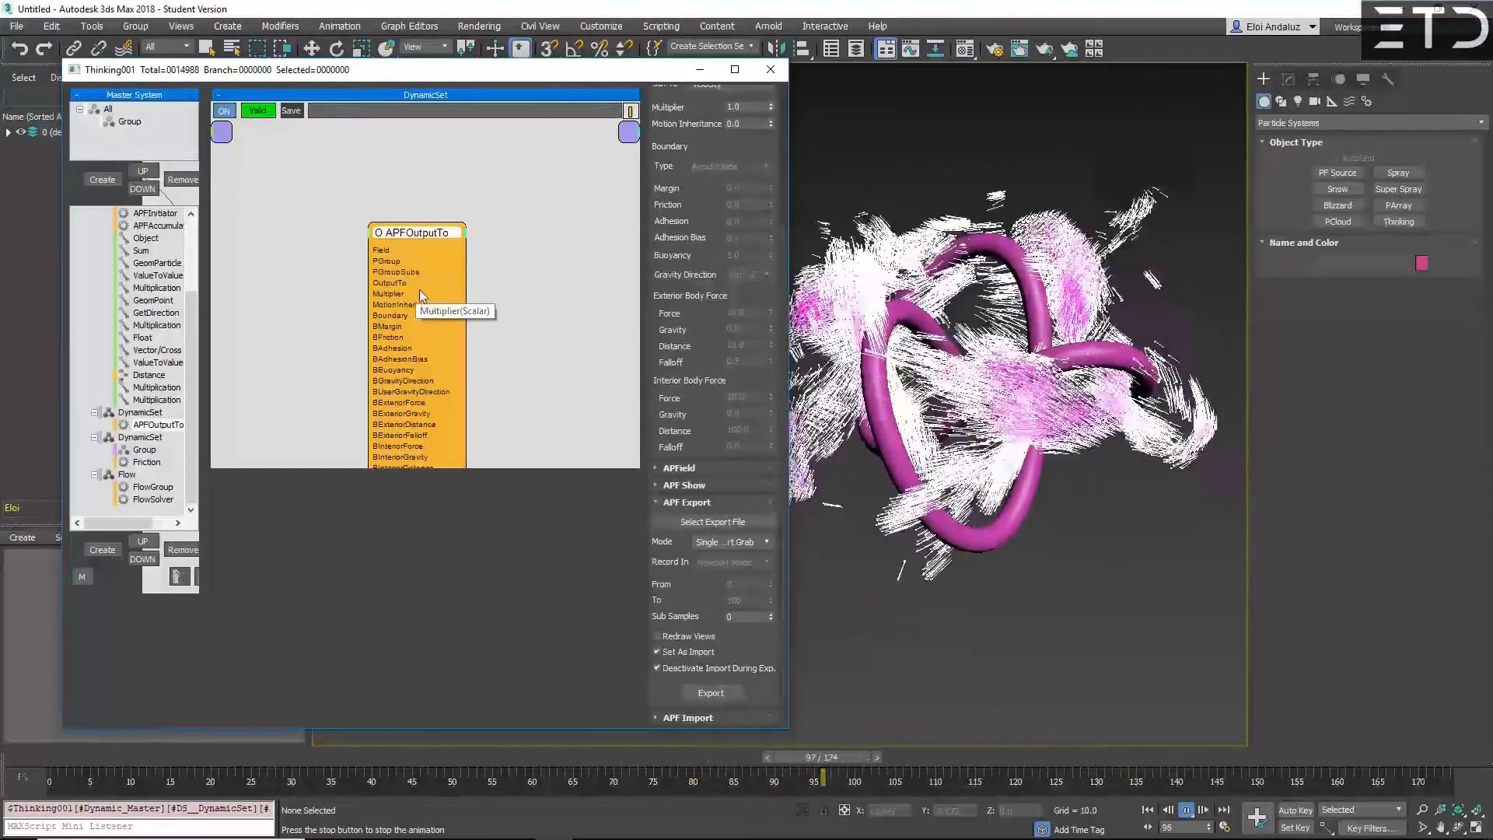
drag(683, 267, 684, 447)
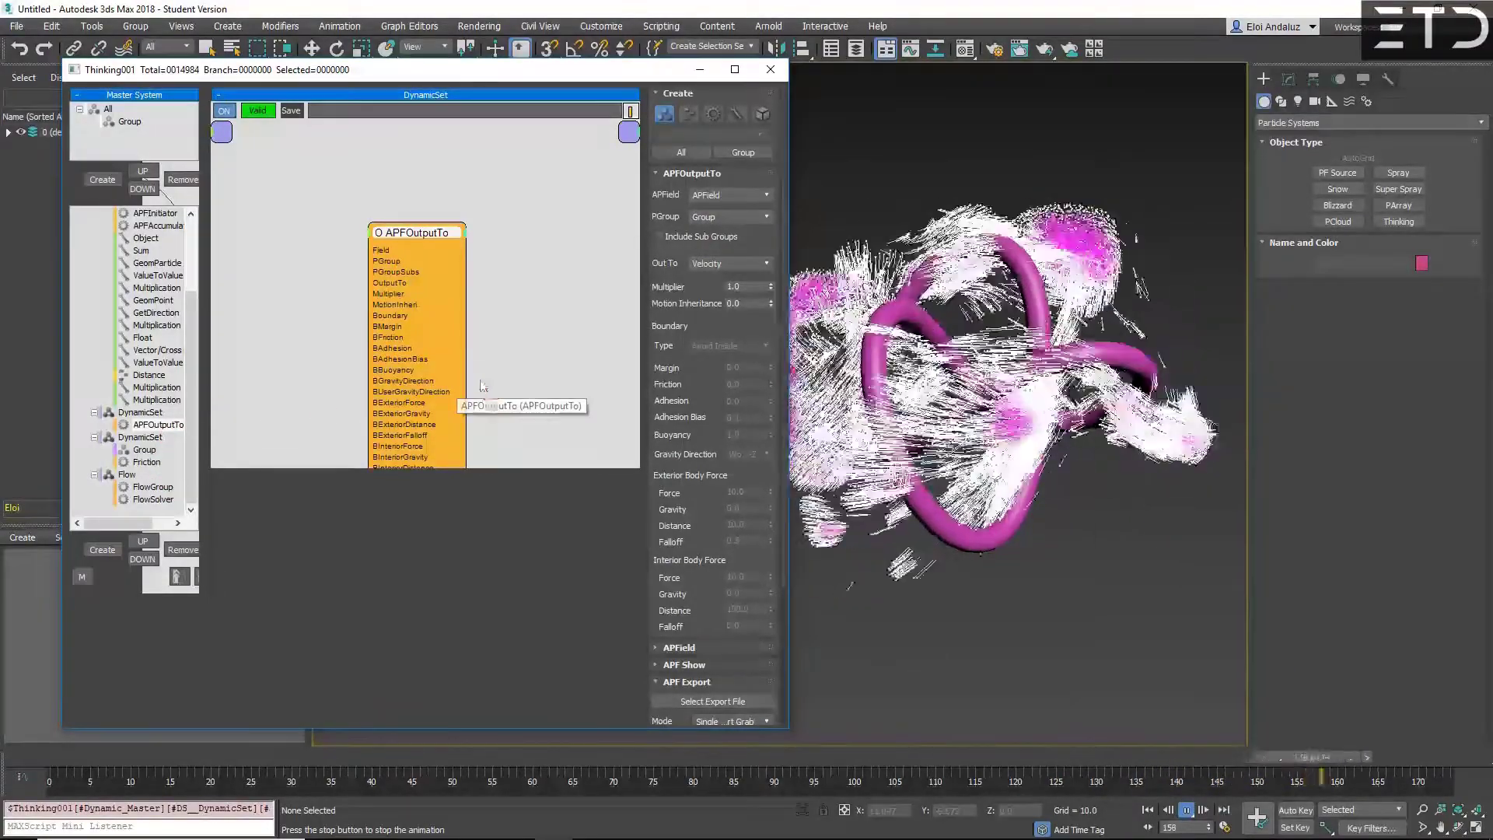
click(1187, 811)
Step: Set the APFOutputTo node's Out To to Boundary and its Boundary Type to Avoid Outside
click(717, 264)
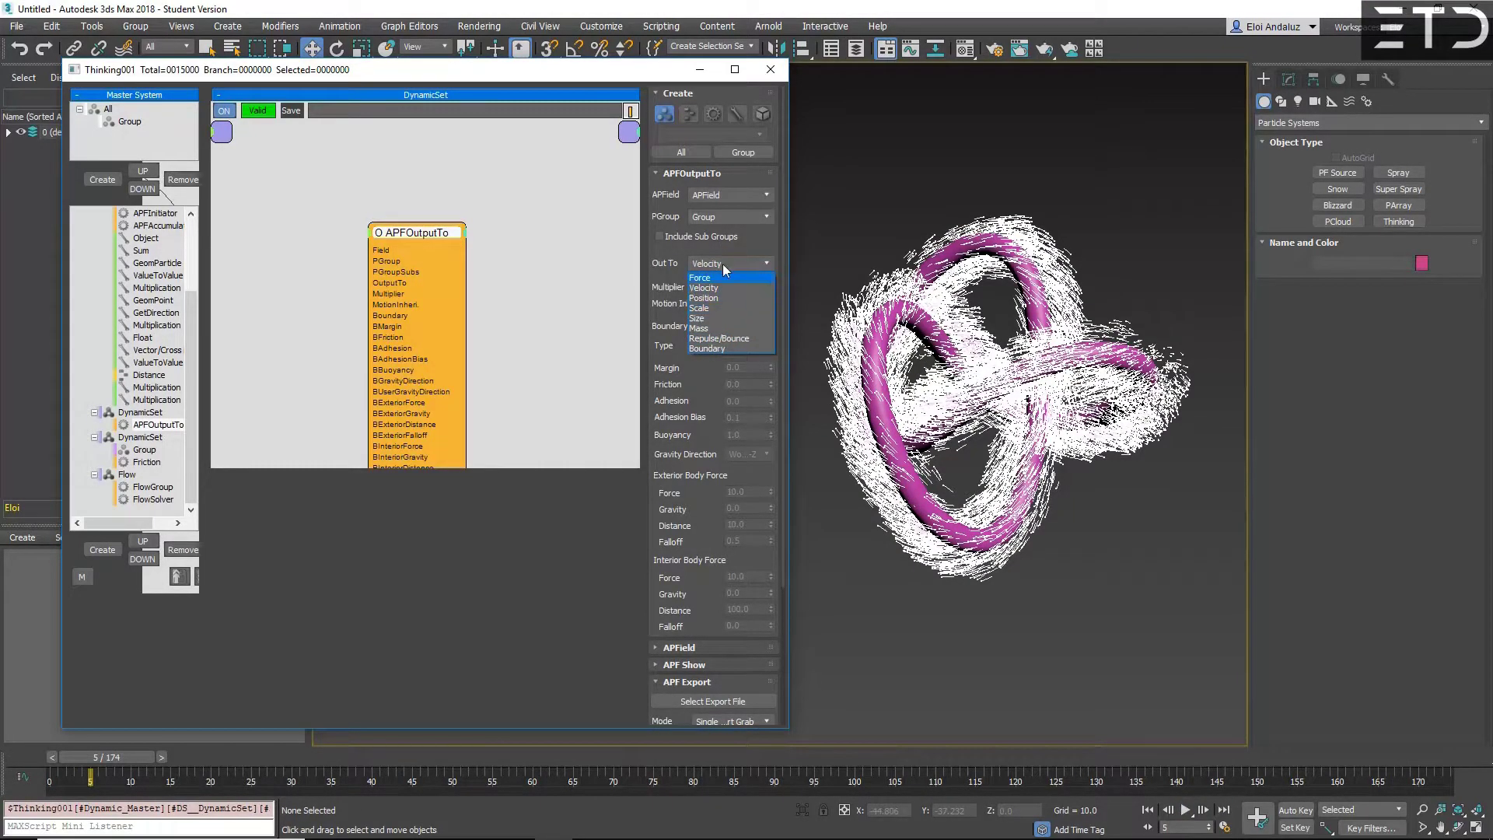
click(709, 349)
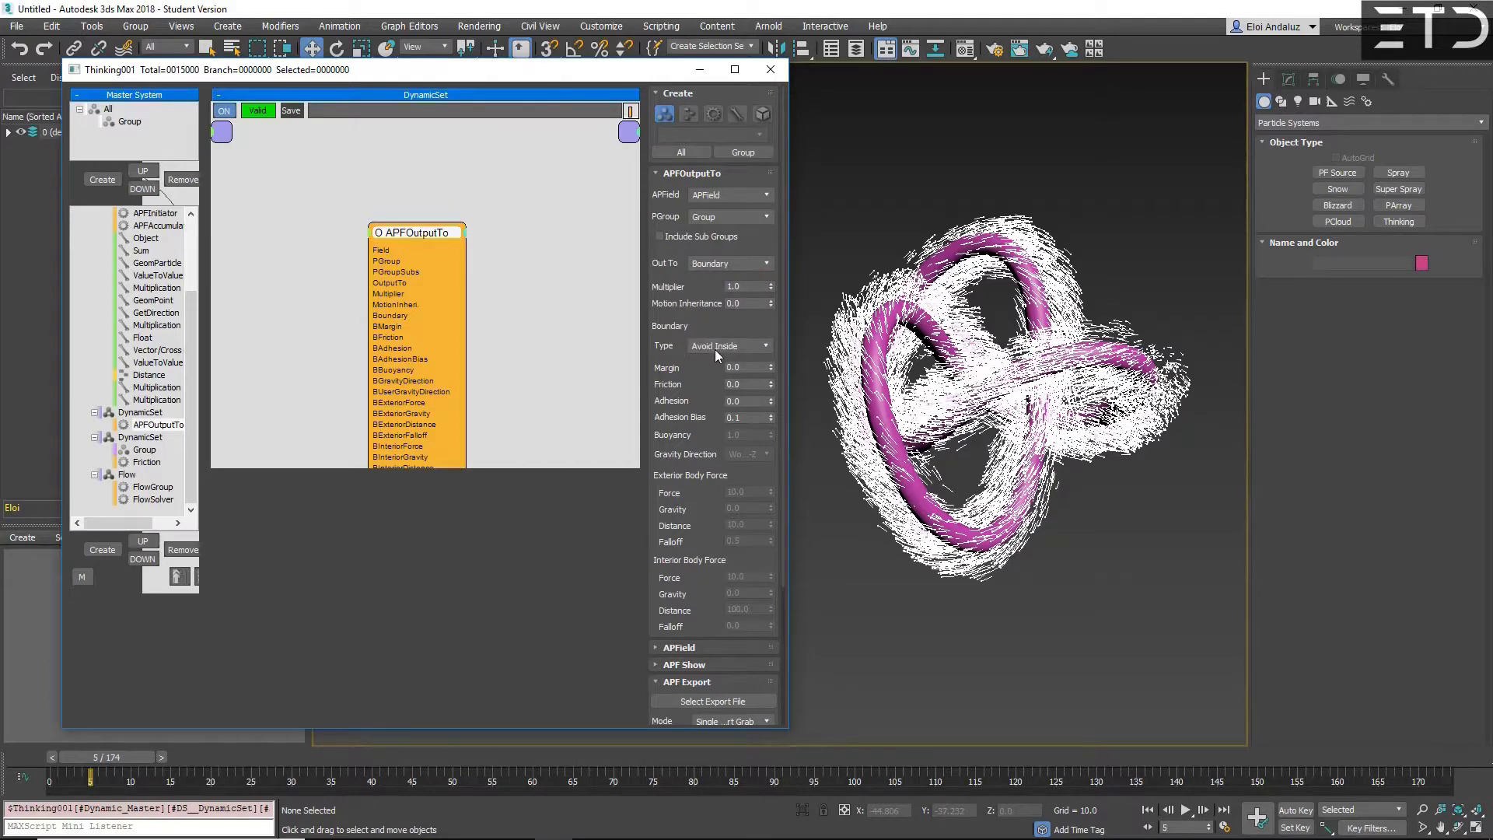
click(721, 345)
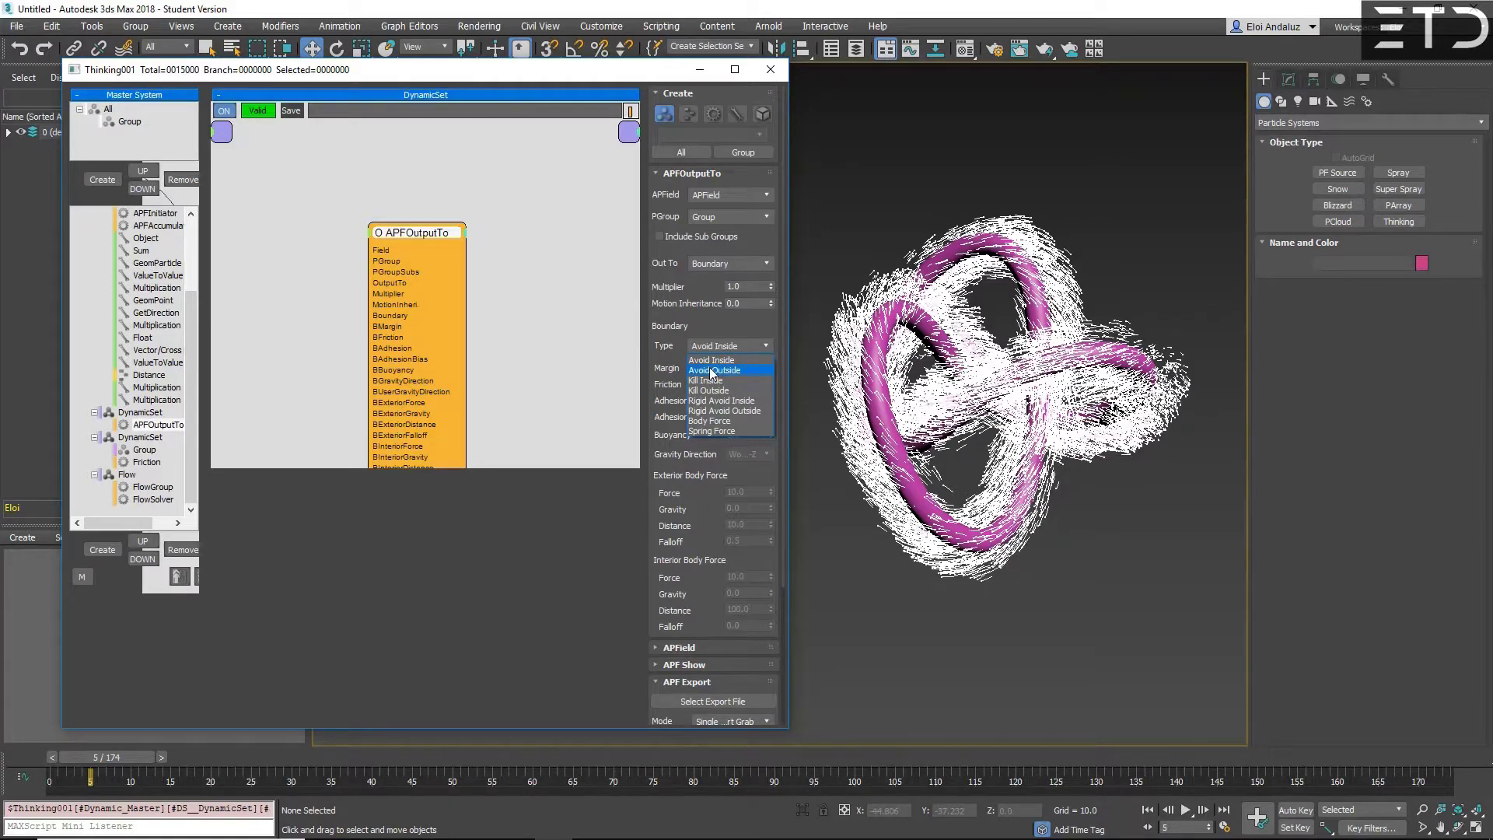
click(712, 371)
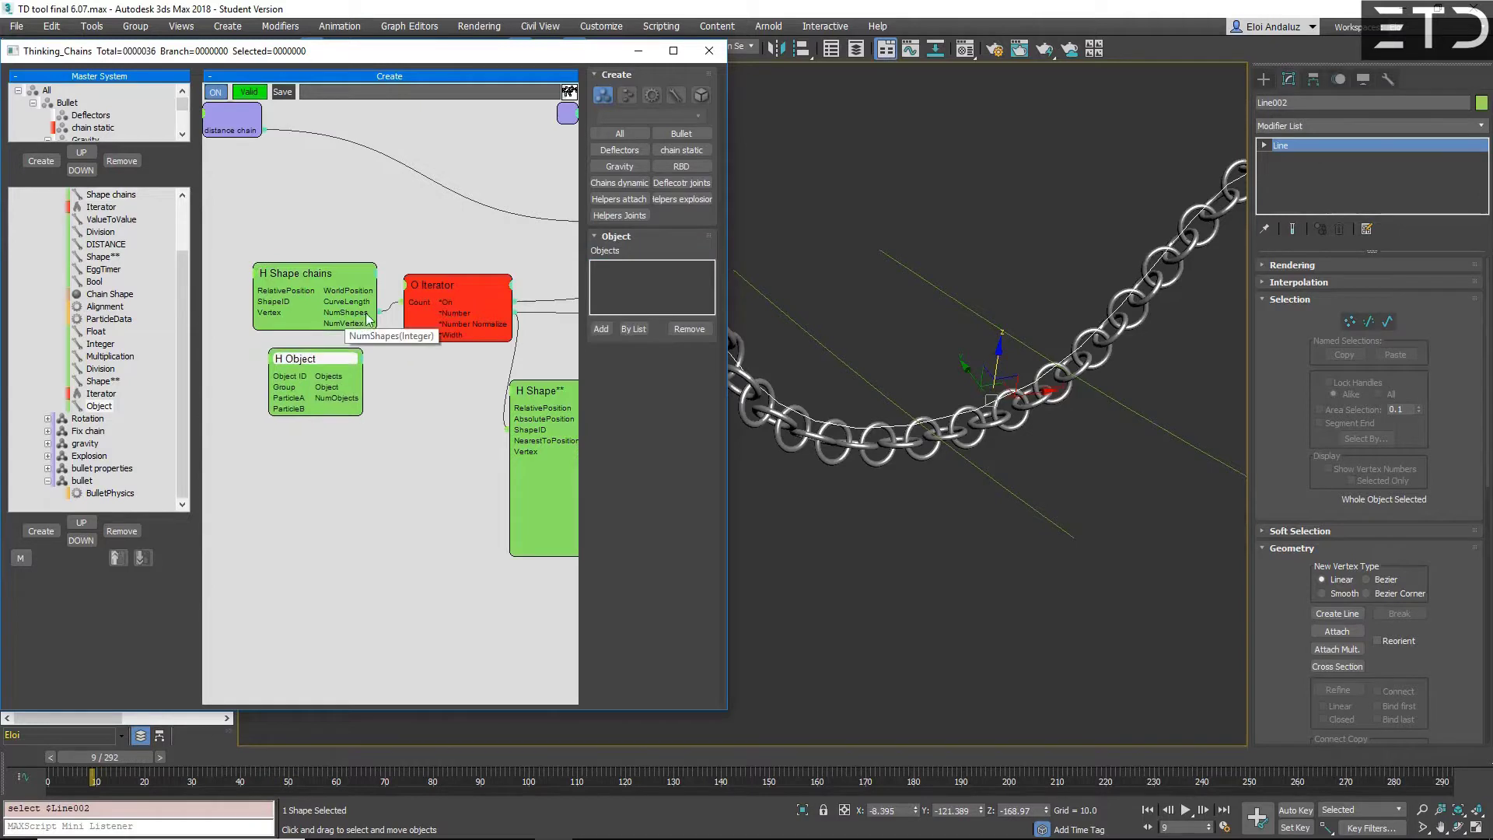
Step: Add Line003 and Line004 to the Shape chains node alongside Line002
click(308, 277)
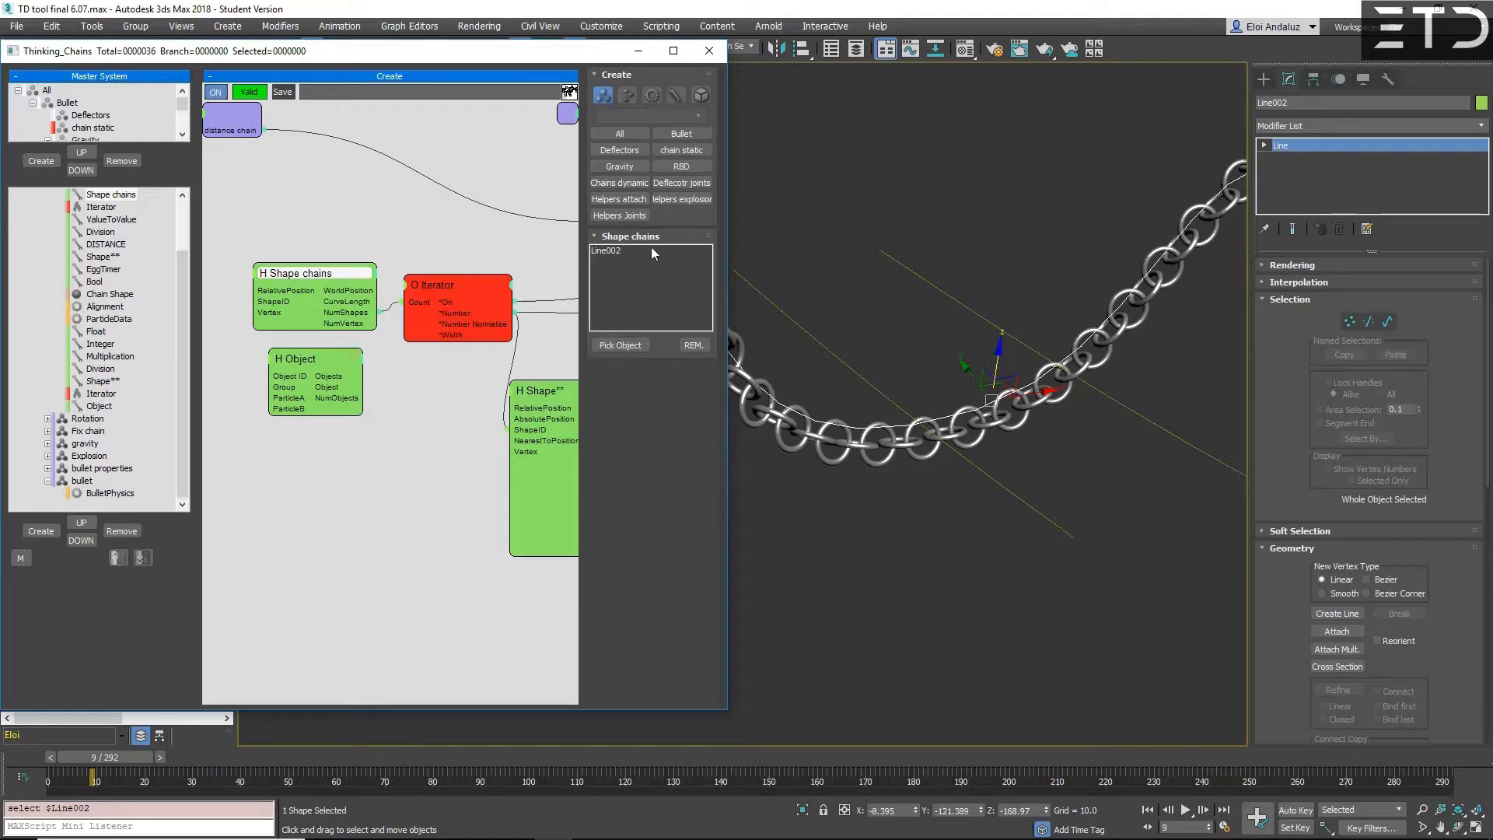
click(293, 363)
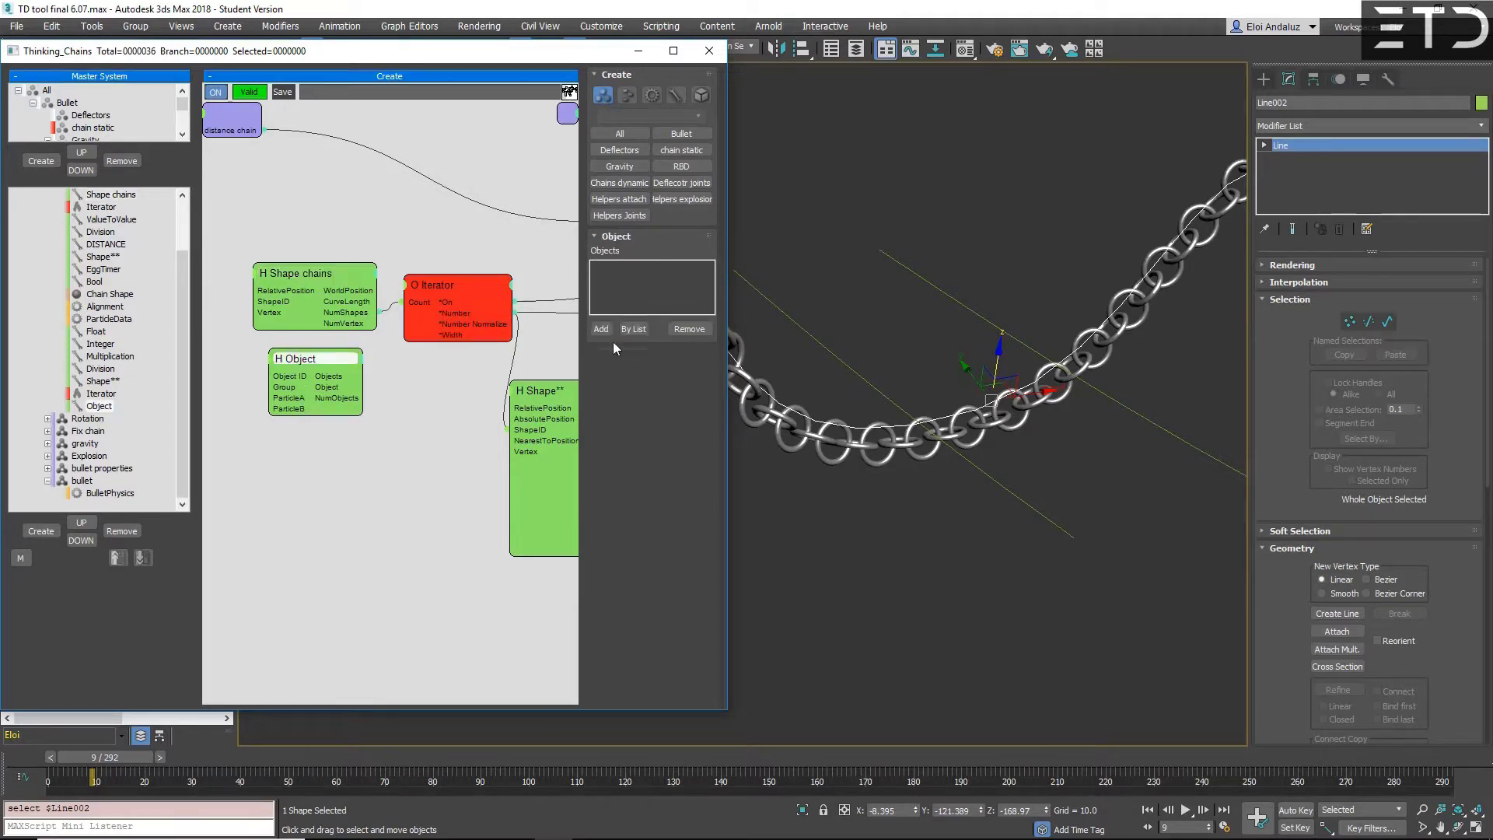
click(315, 309)
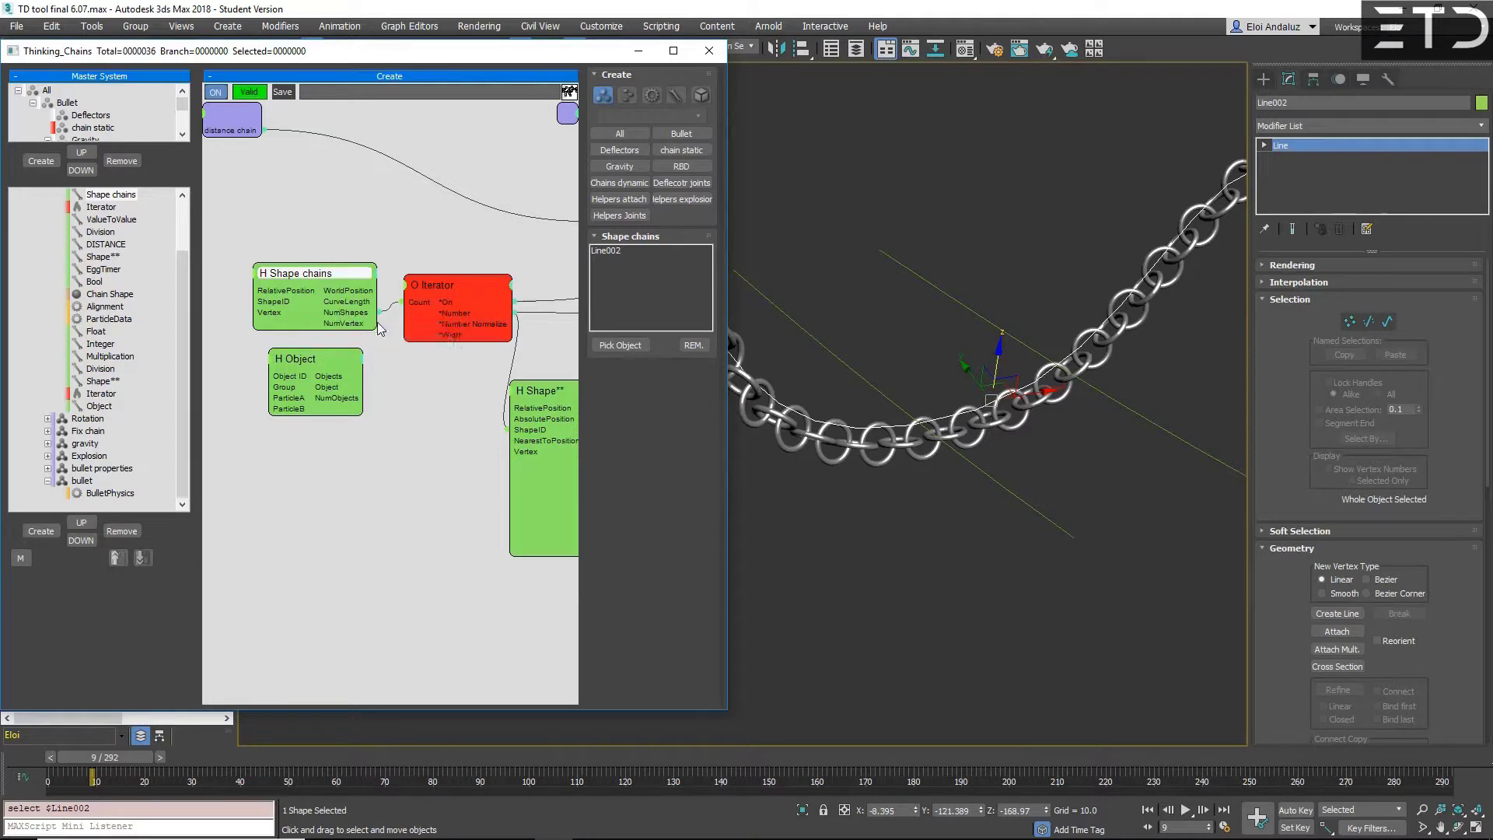
click(604, 345)
click(826, 343)
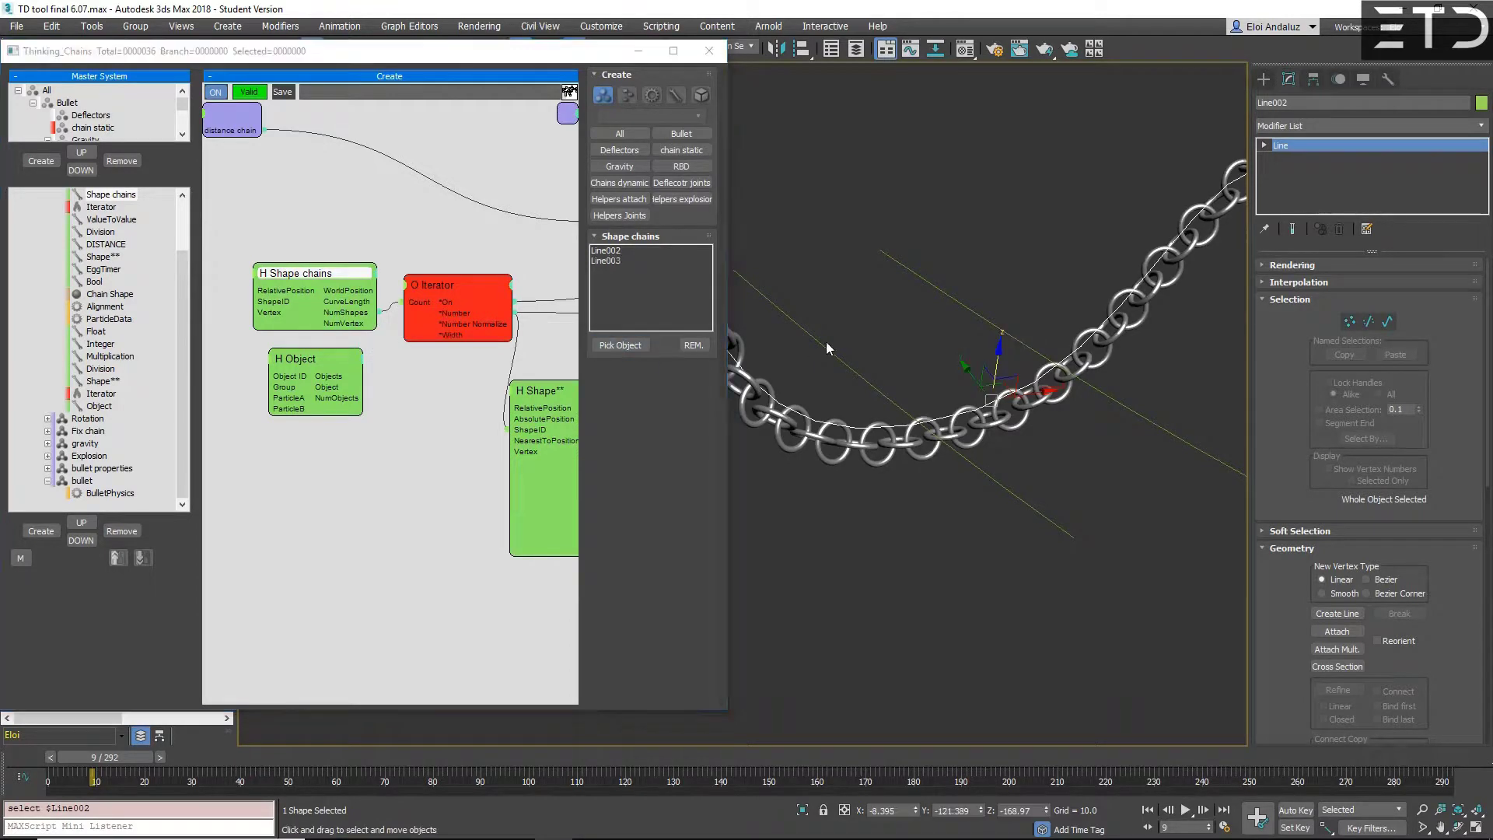
click(619, 345)
click(931, 285)
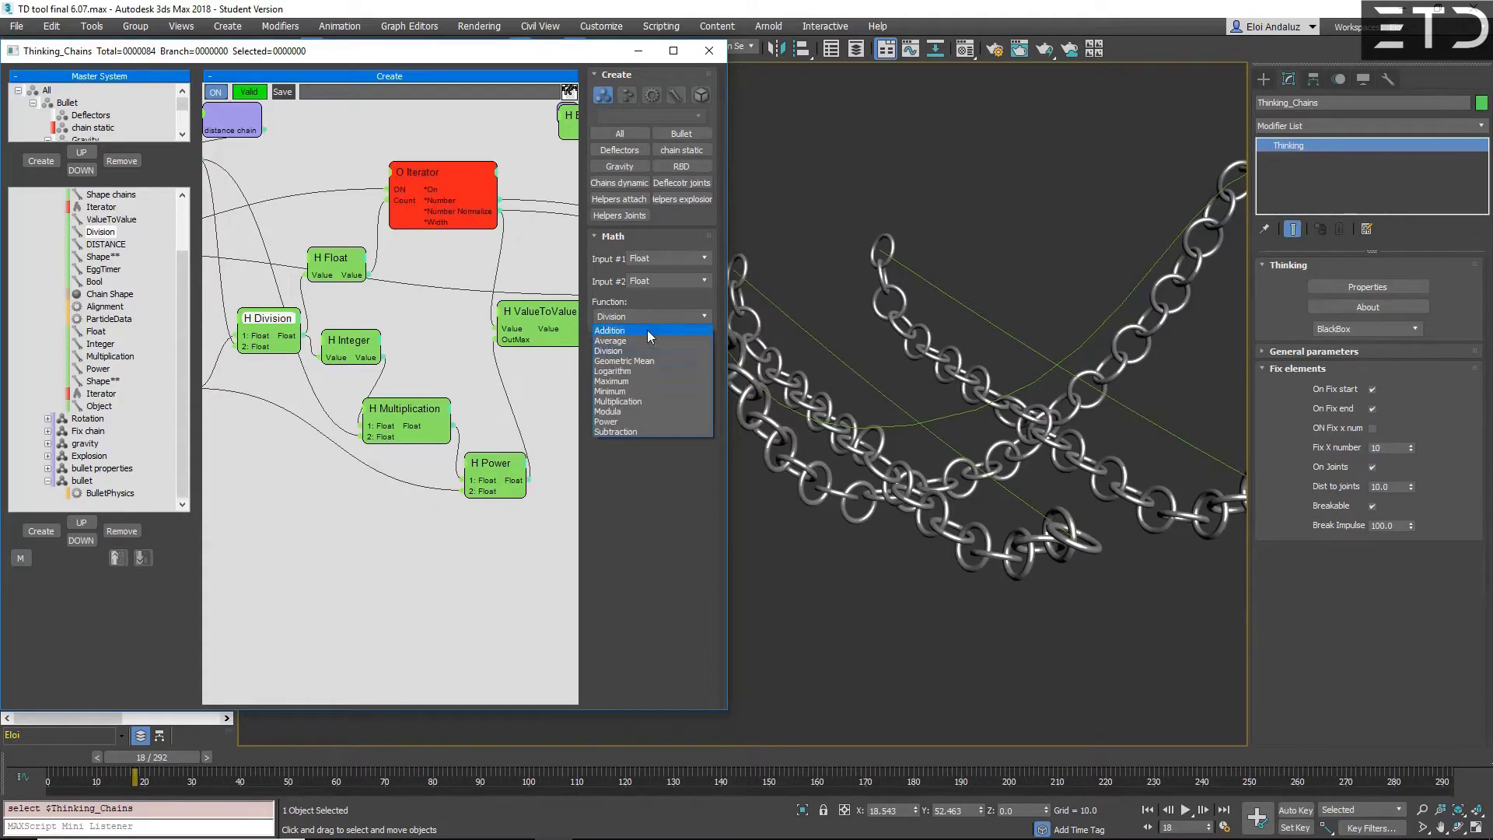
Step: Change the Math node's function from Addition to Maximum and shift the node slightly left
click(625, 333)
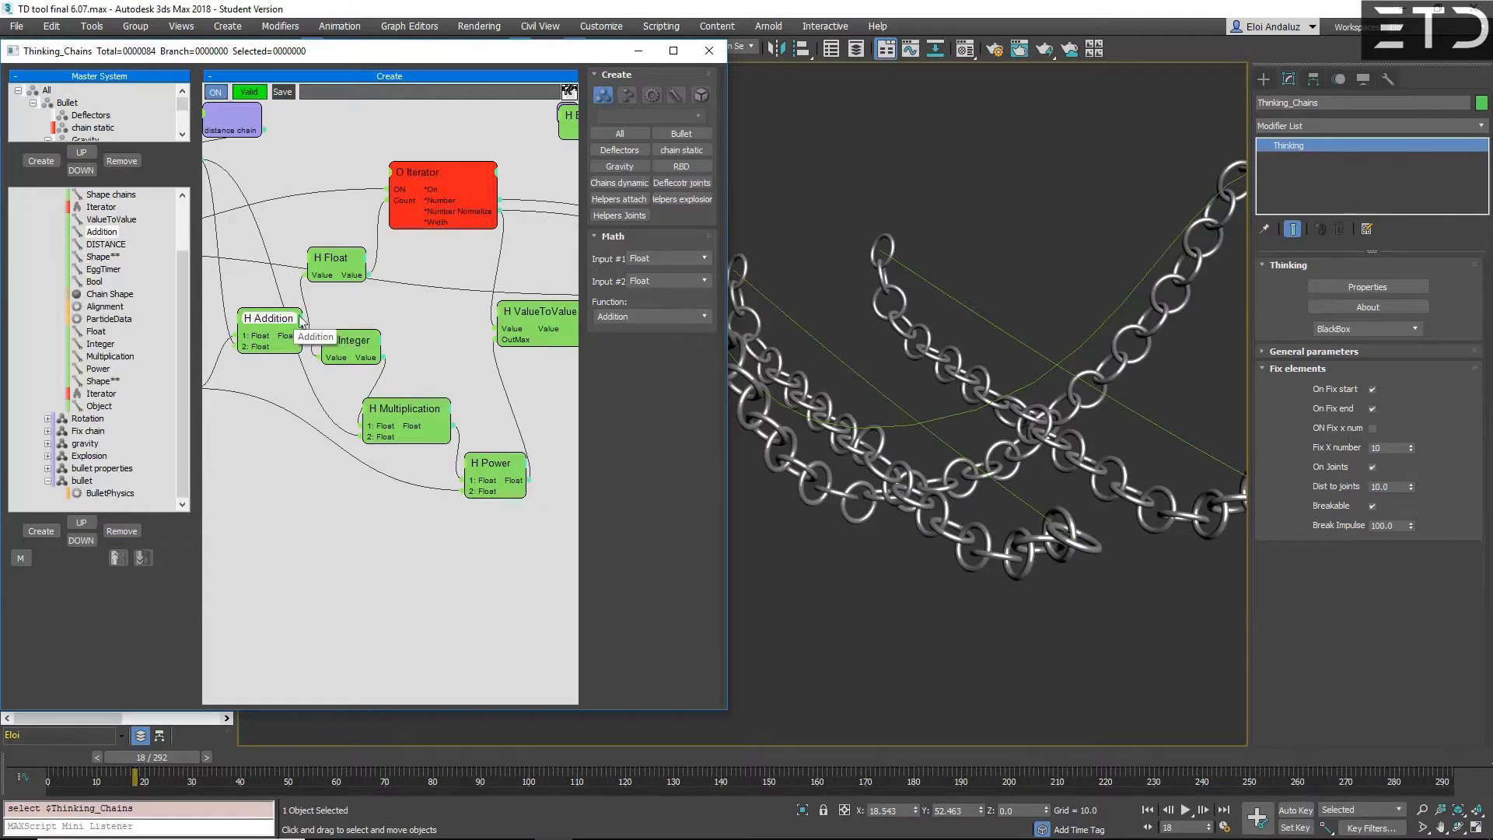
click(627, 315)
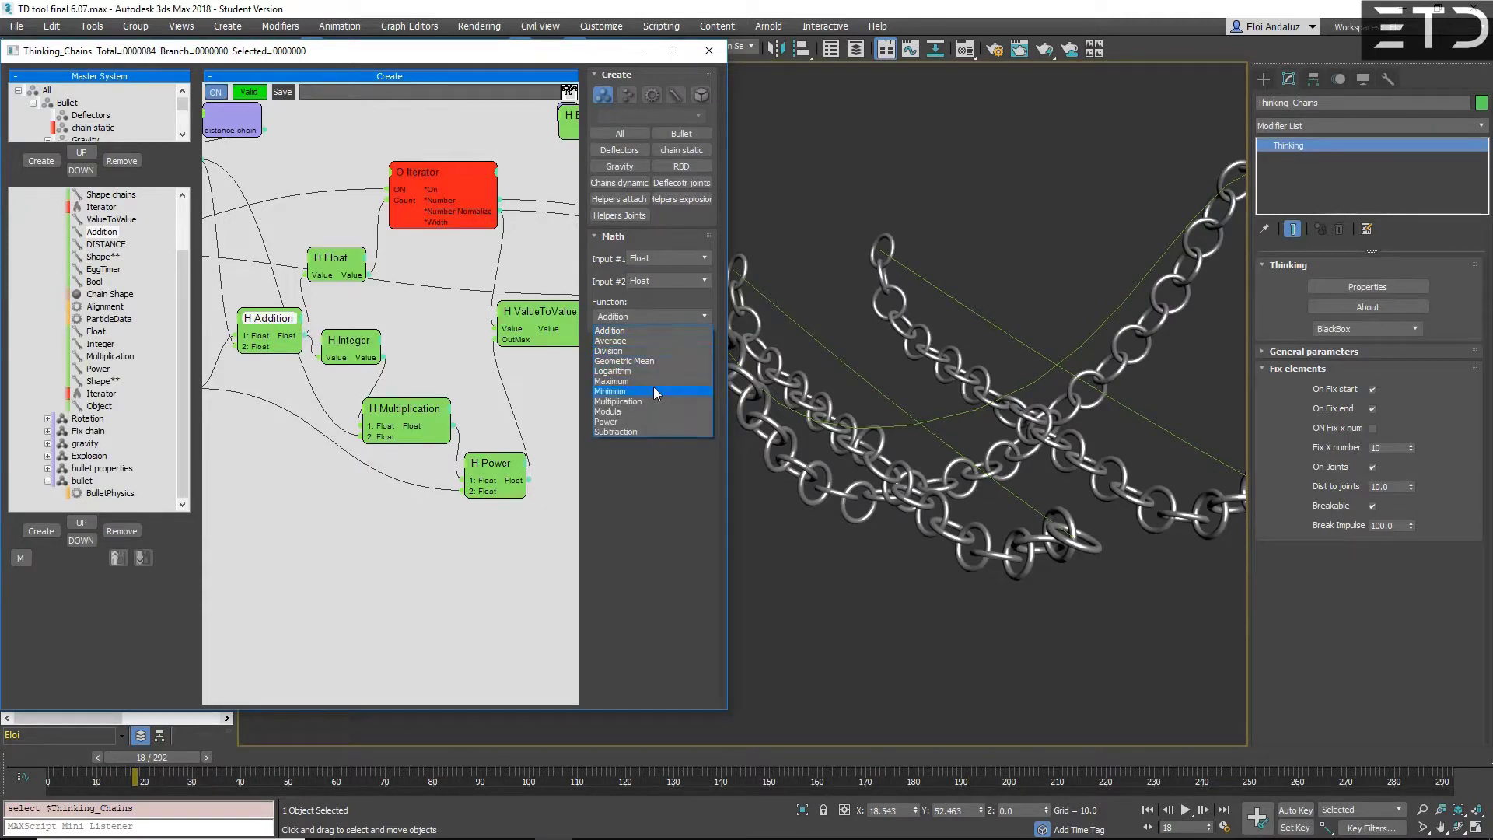
click(611, 381)
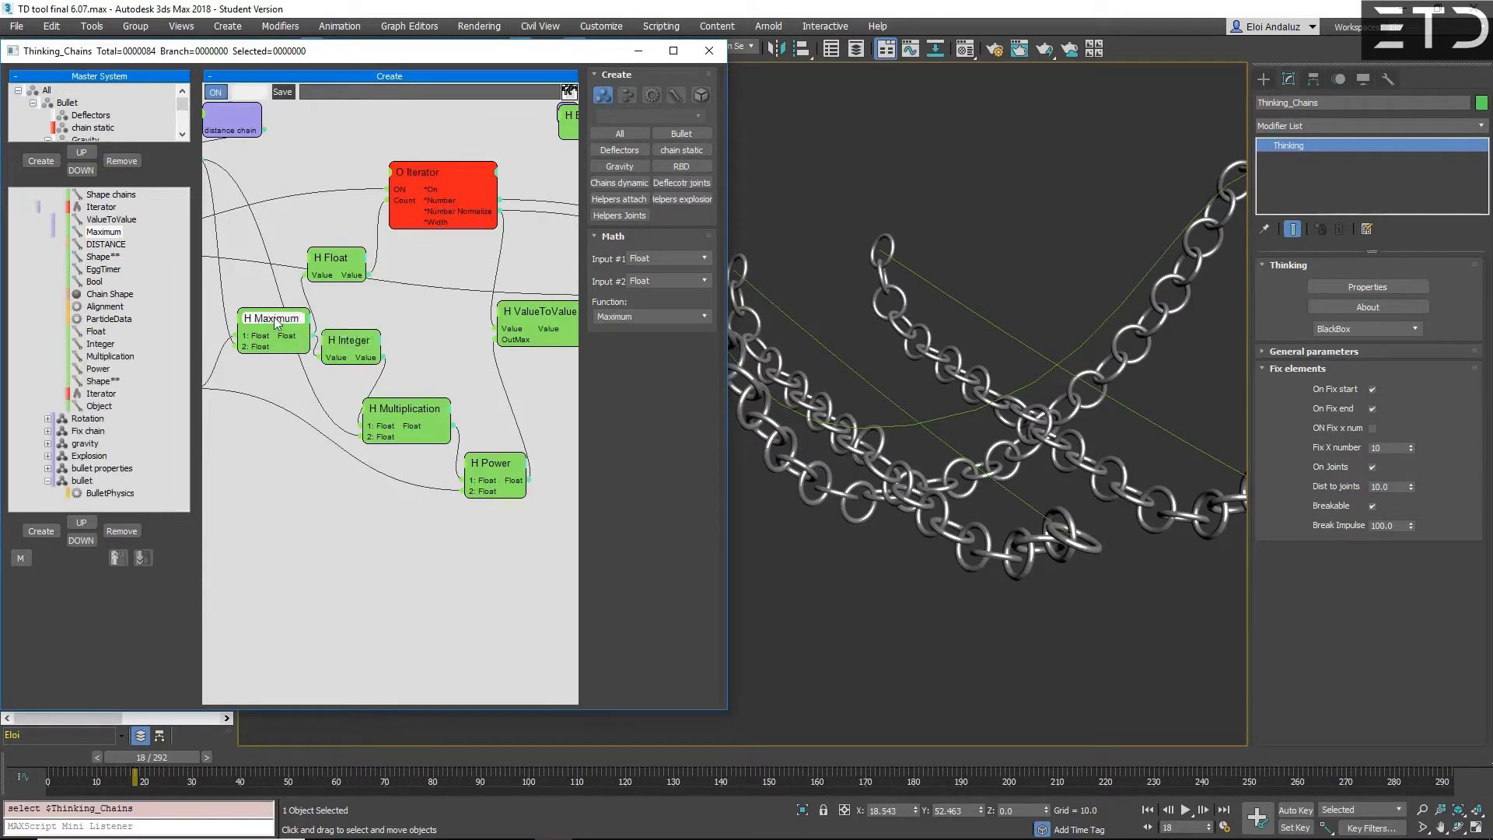
drag(281, 321, 251, 314)
click(661, 317)
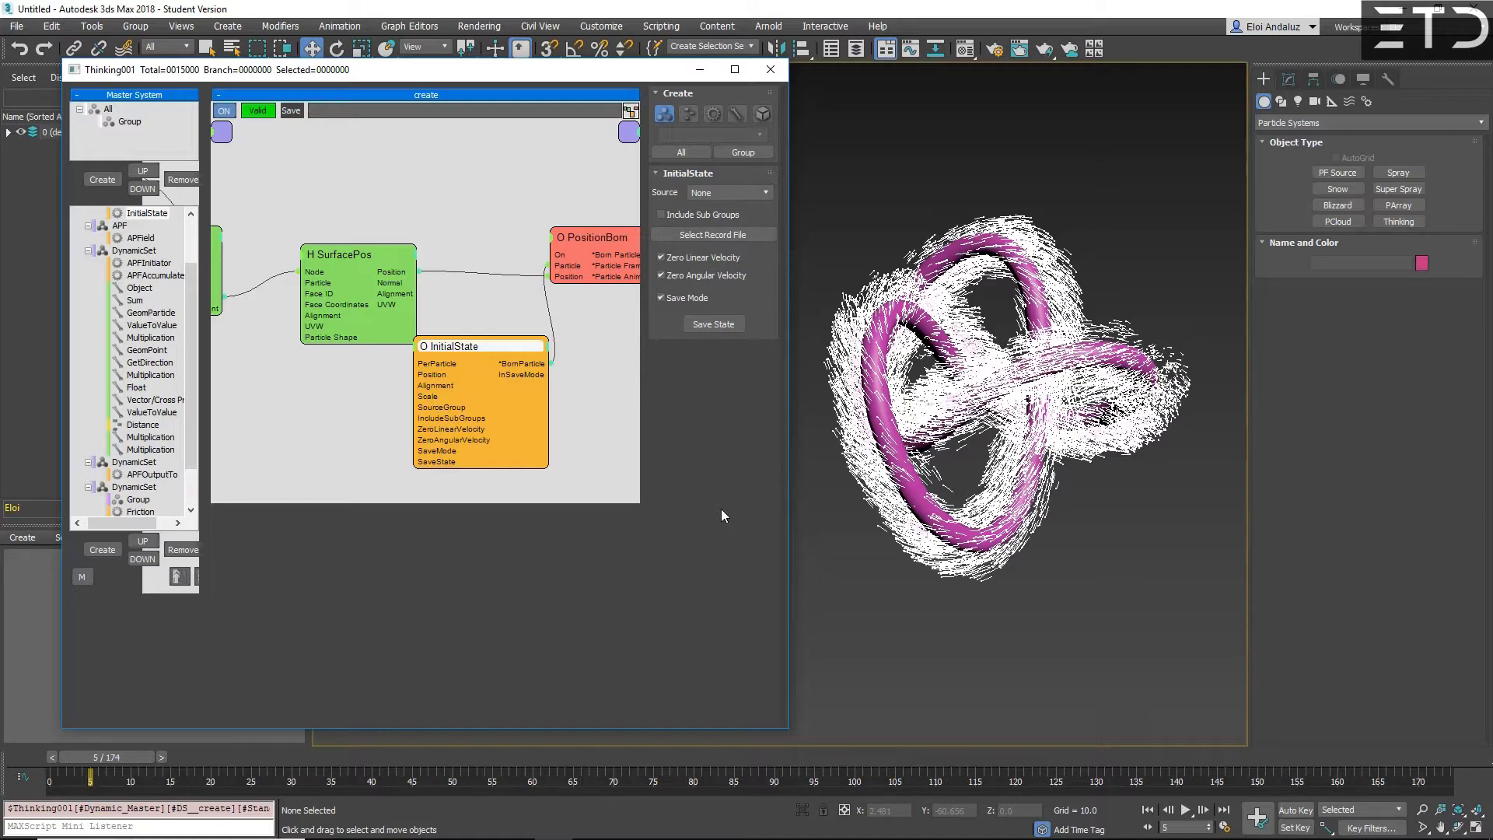
Step: Drag the InitialState node up and to the right in the DynamicSet wire view
drag(458, 346, 503, 318)
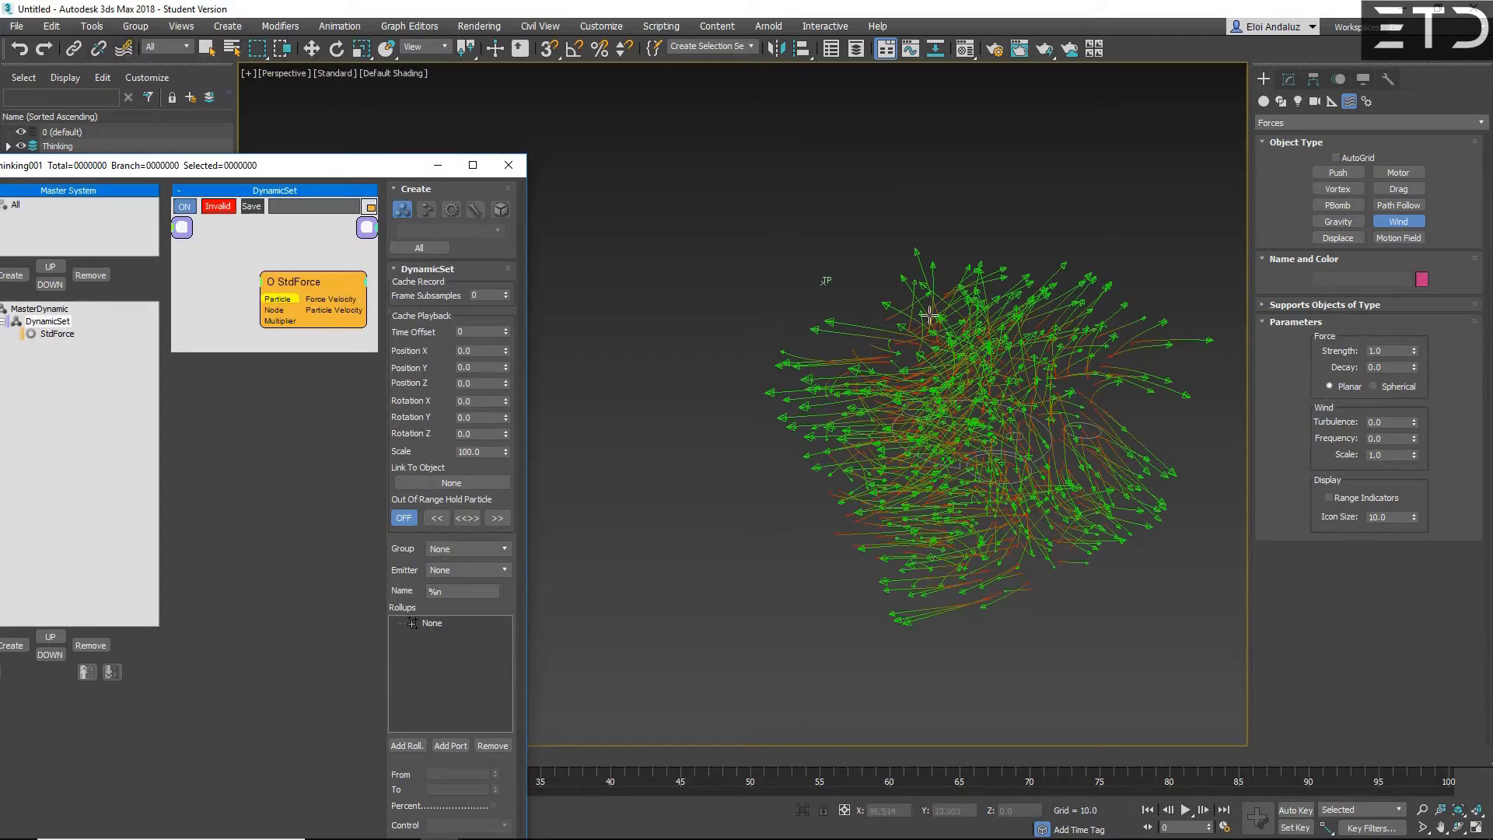
Step: Create a Wind force above the particles and Shift-clone Wind001 to its left
drag(867, 250, 844, 277)
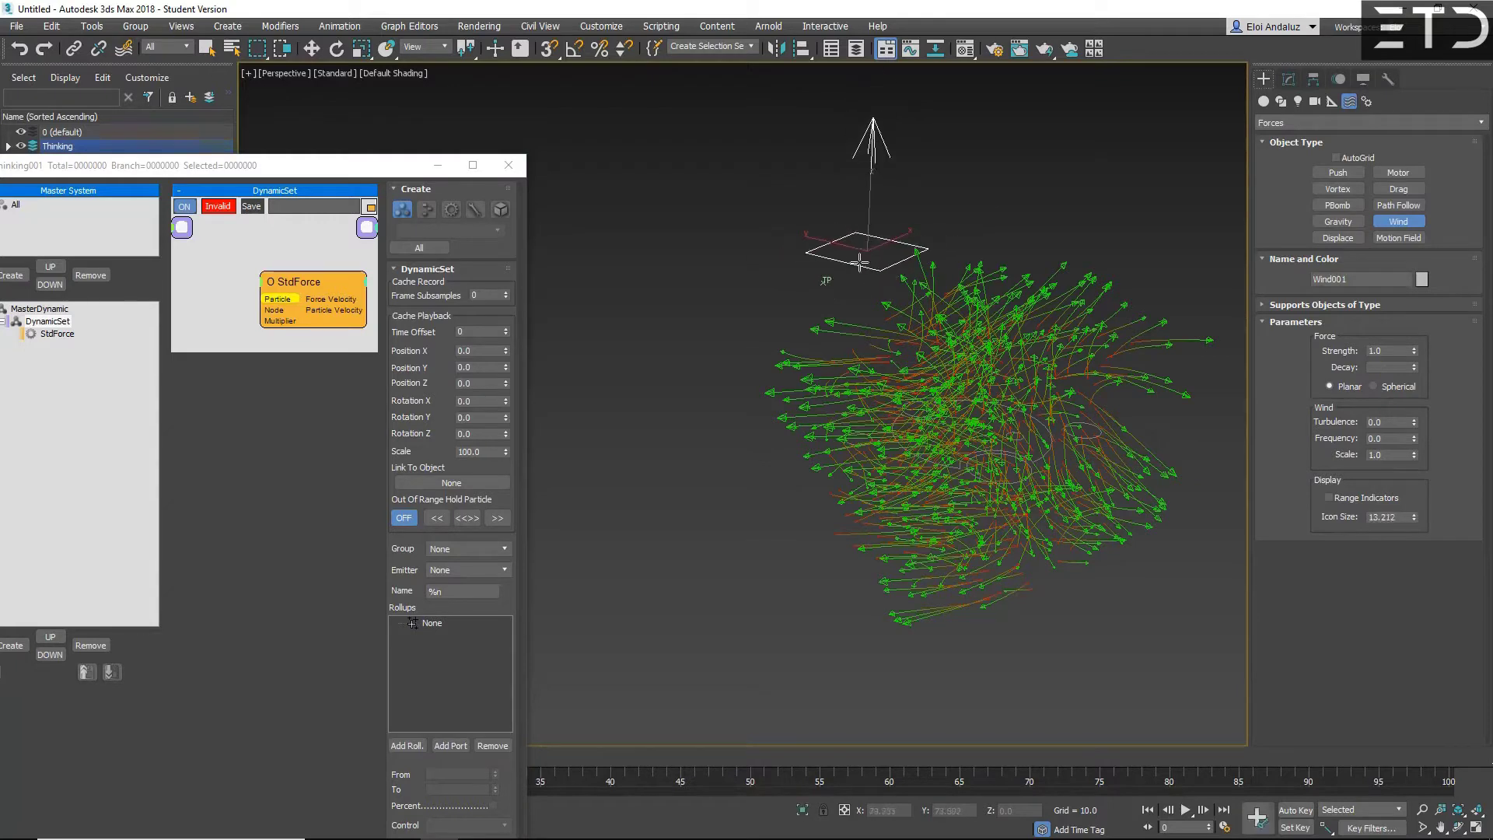
click(299, 281)
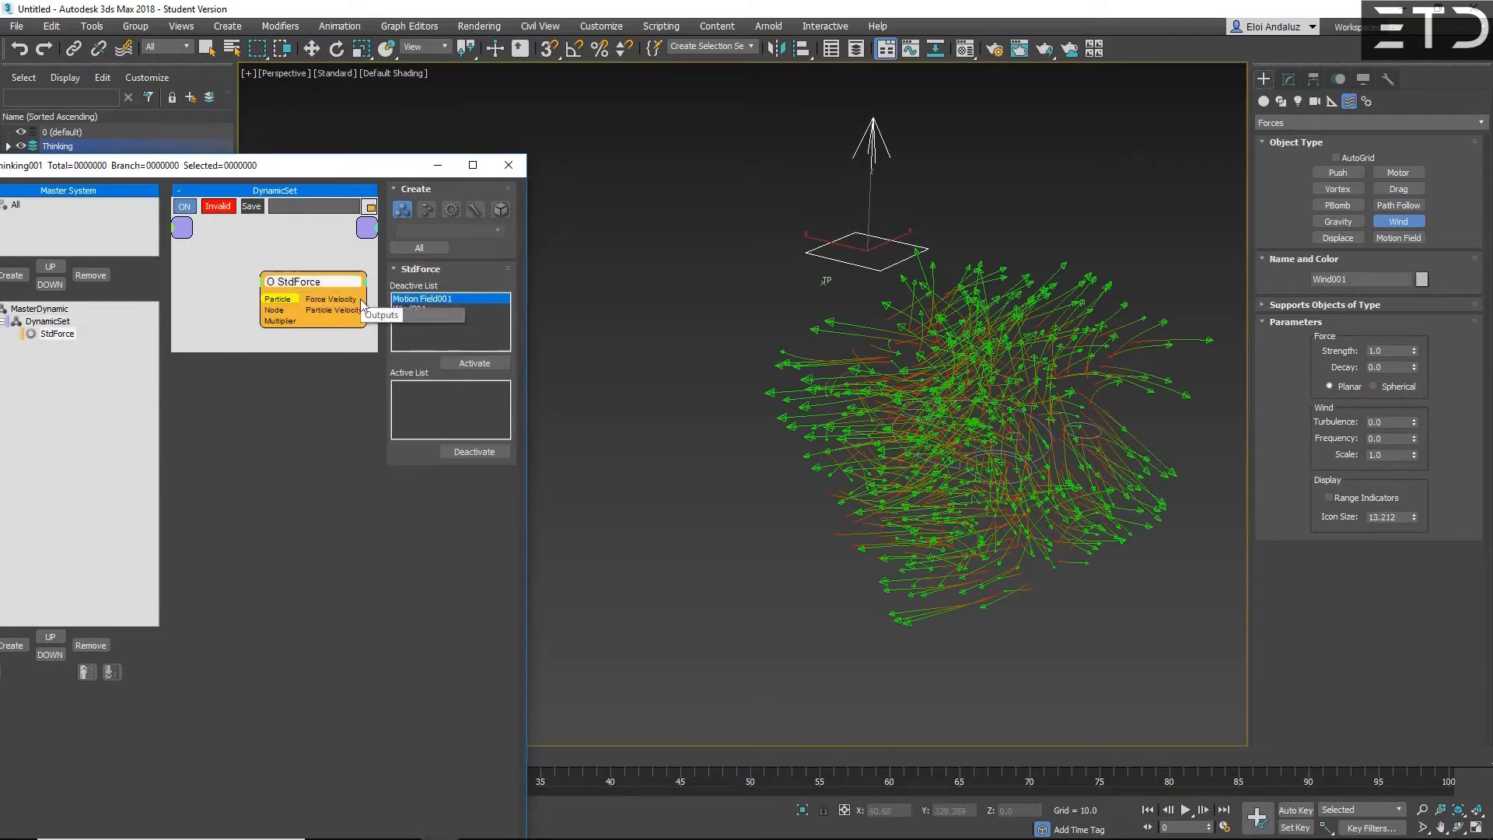
key(w)
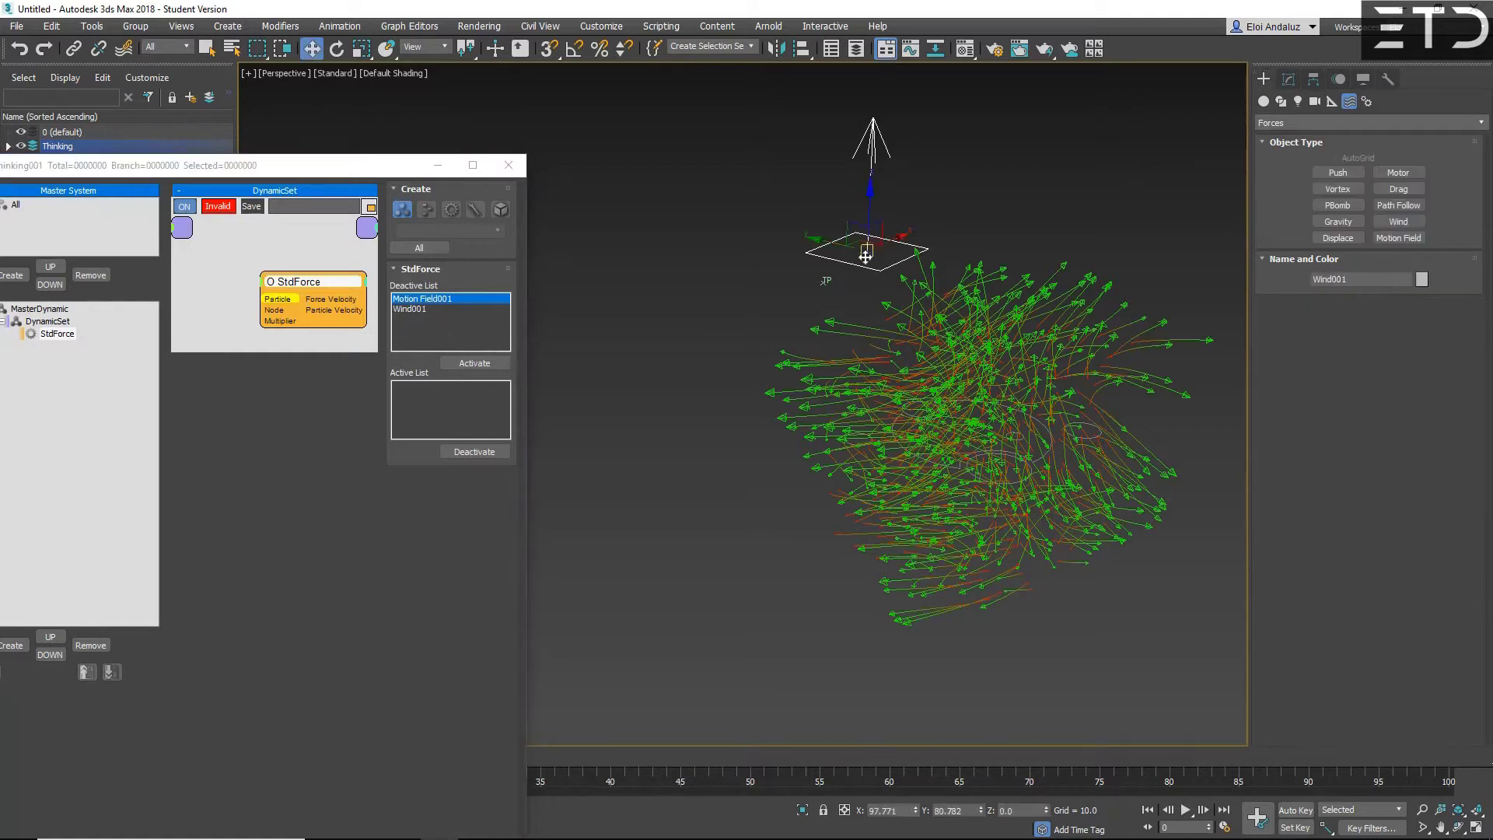
shift+drag(867, 251, 706, 297)
click(748, 493)
Step: Clone Motion Field001 to the left and activate Motion Field002 on the StdForce node
click(884, 427)
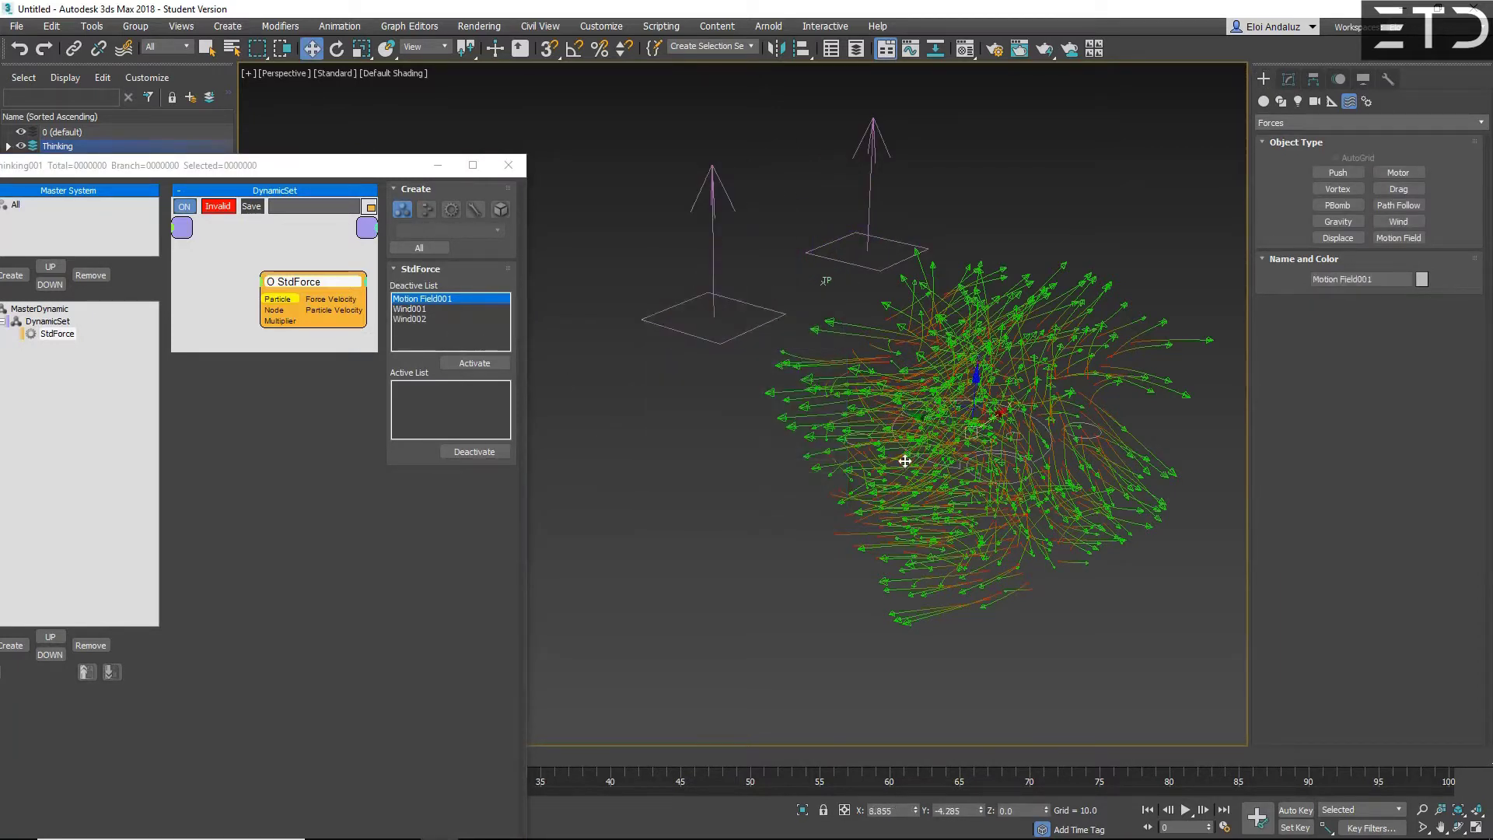
shift+drag(939, 427, 743, 369)
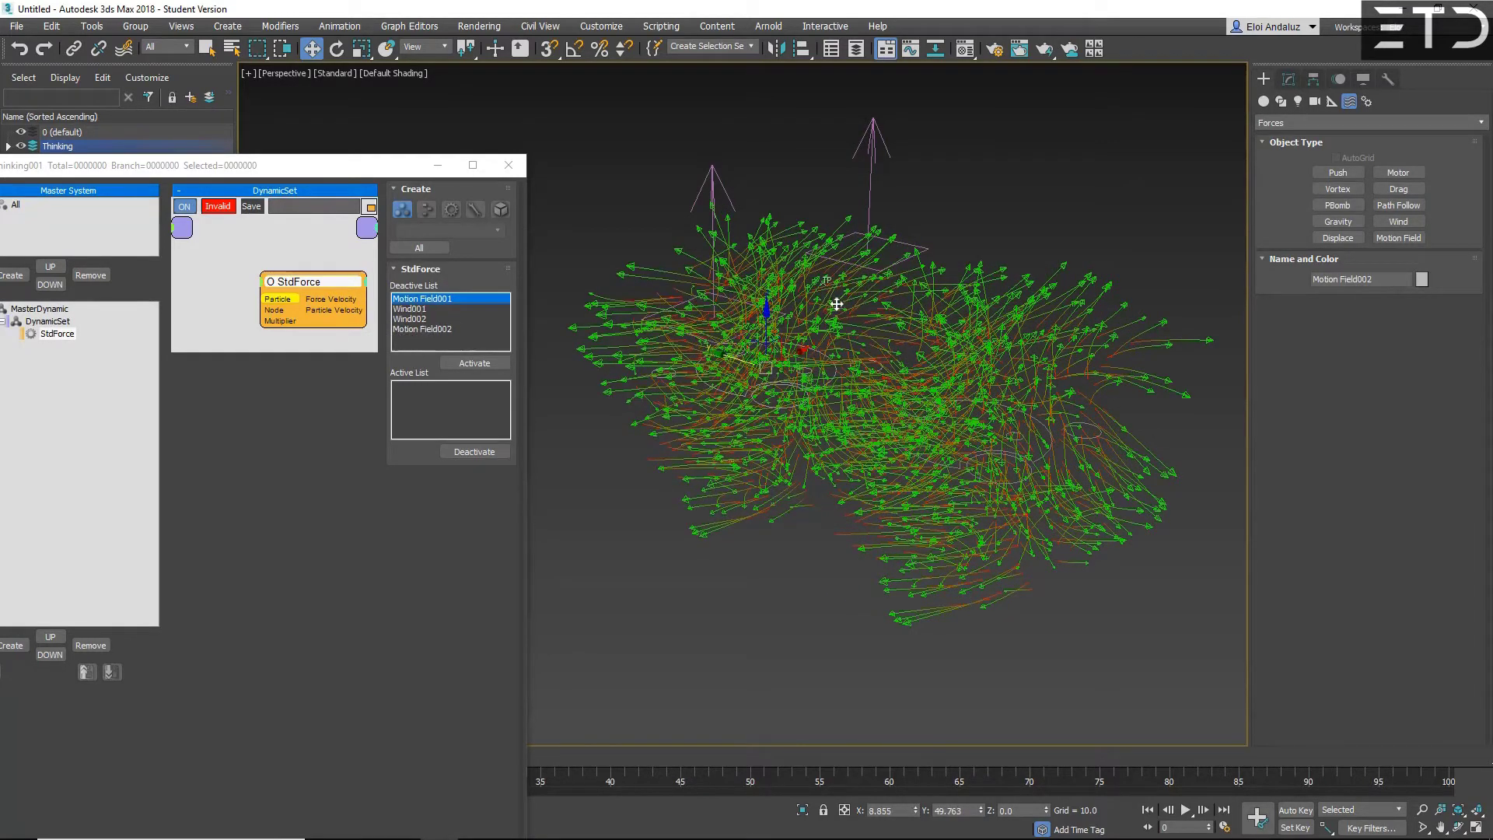
click(433, 330)
click(476, 363)
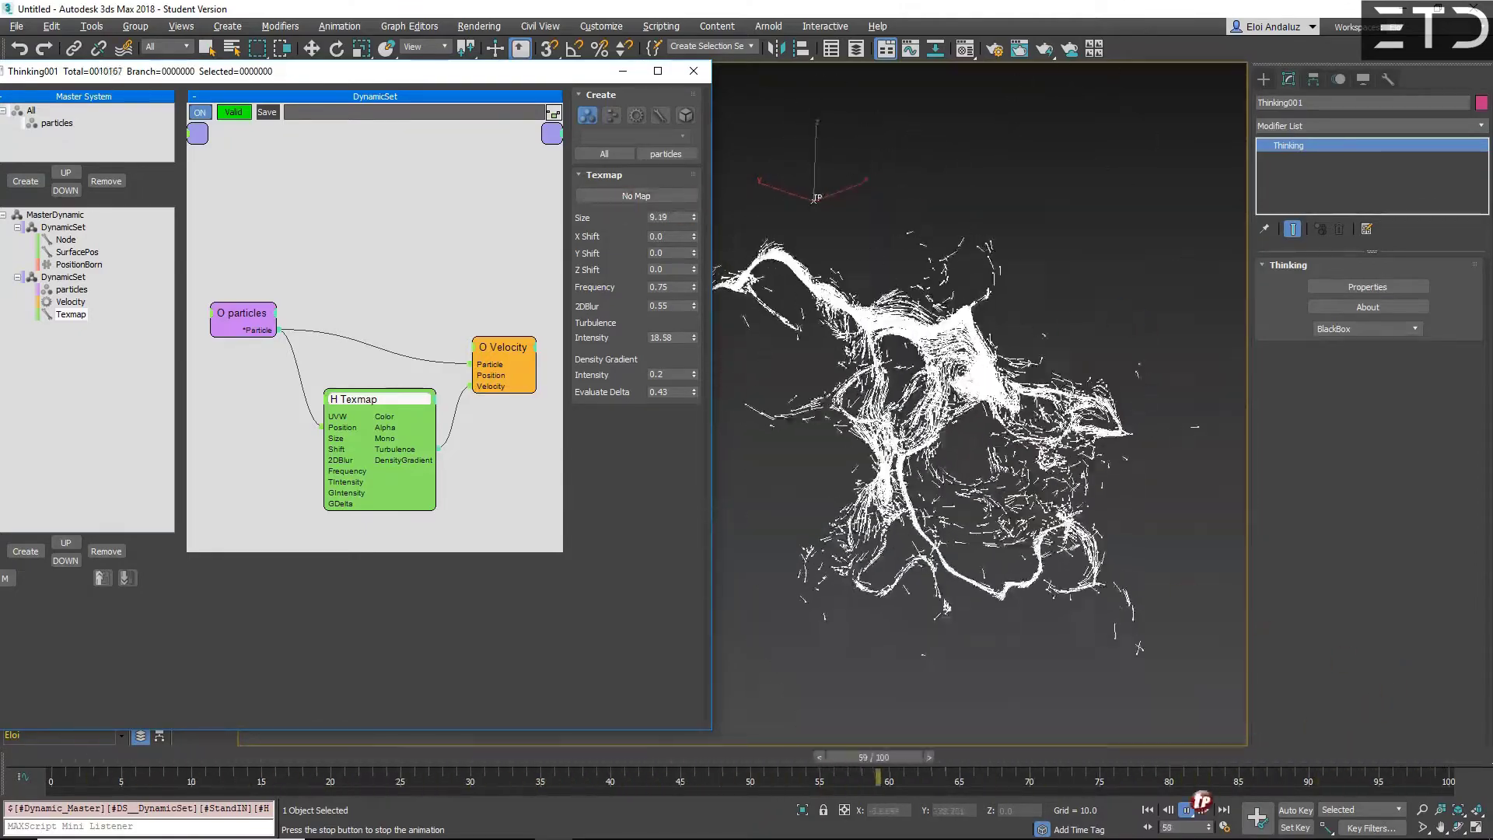
Step: At frame 32, lower the Texmap Size to 7.93 and raise turbulence Intensity to 19.27
click(1187, 811)
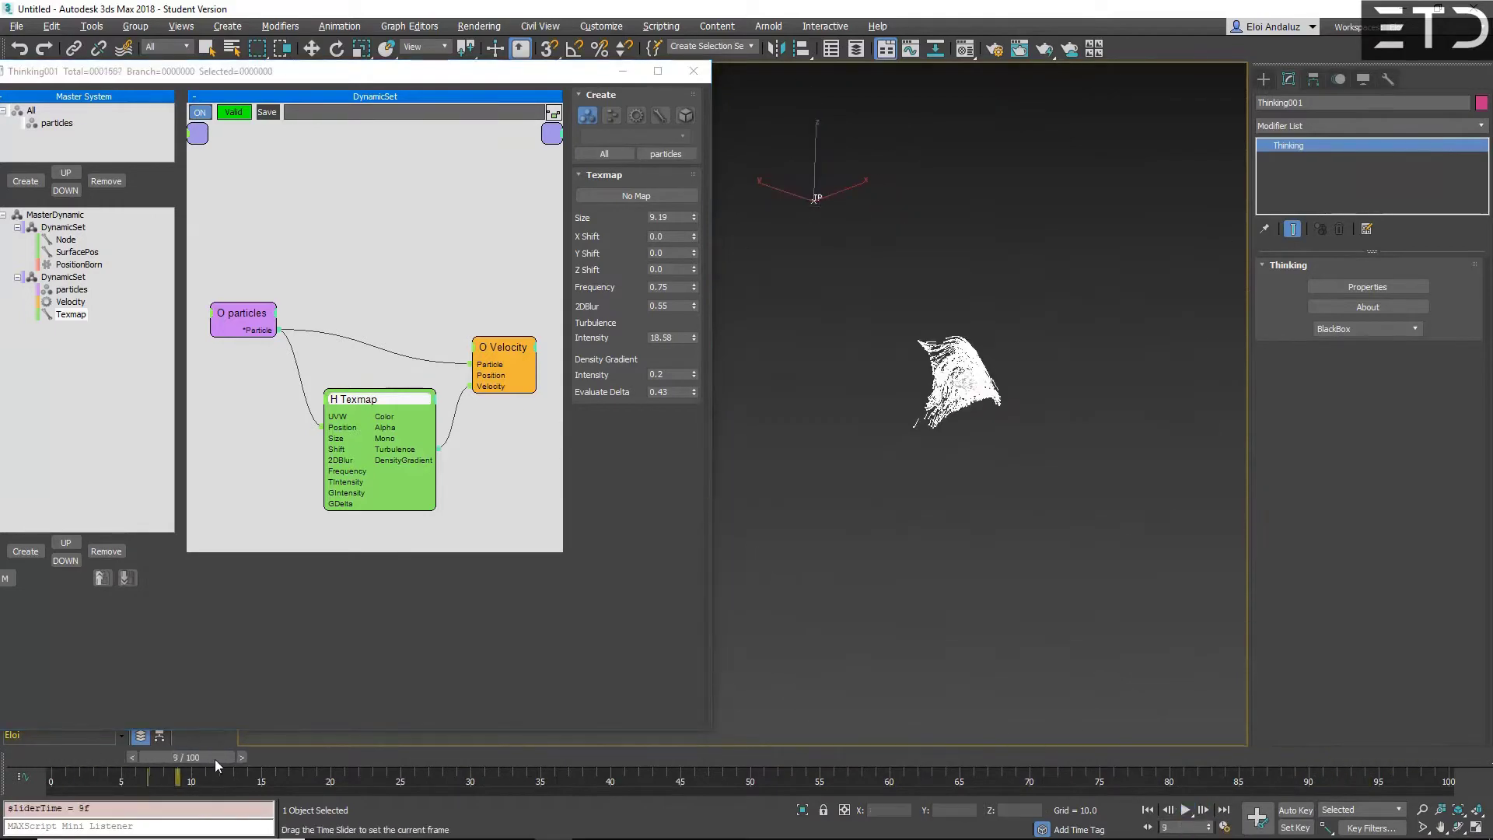
drag(214, 758, 536, 759)
key(w)
drag(693, 219, 692, 325)
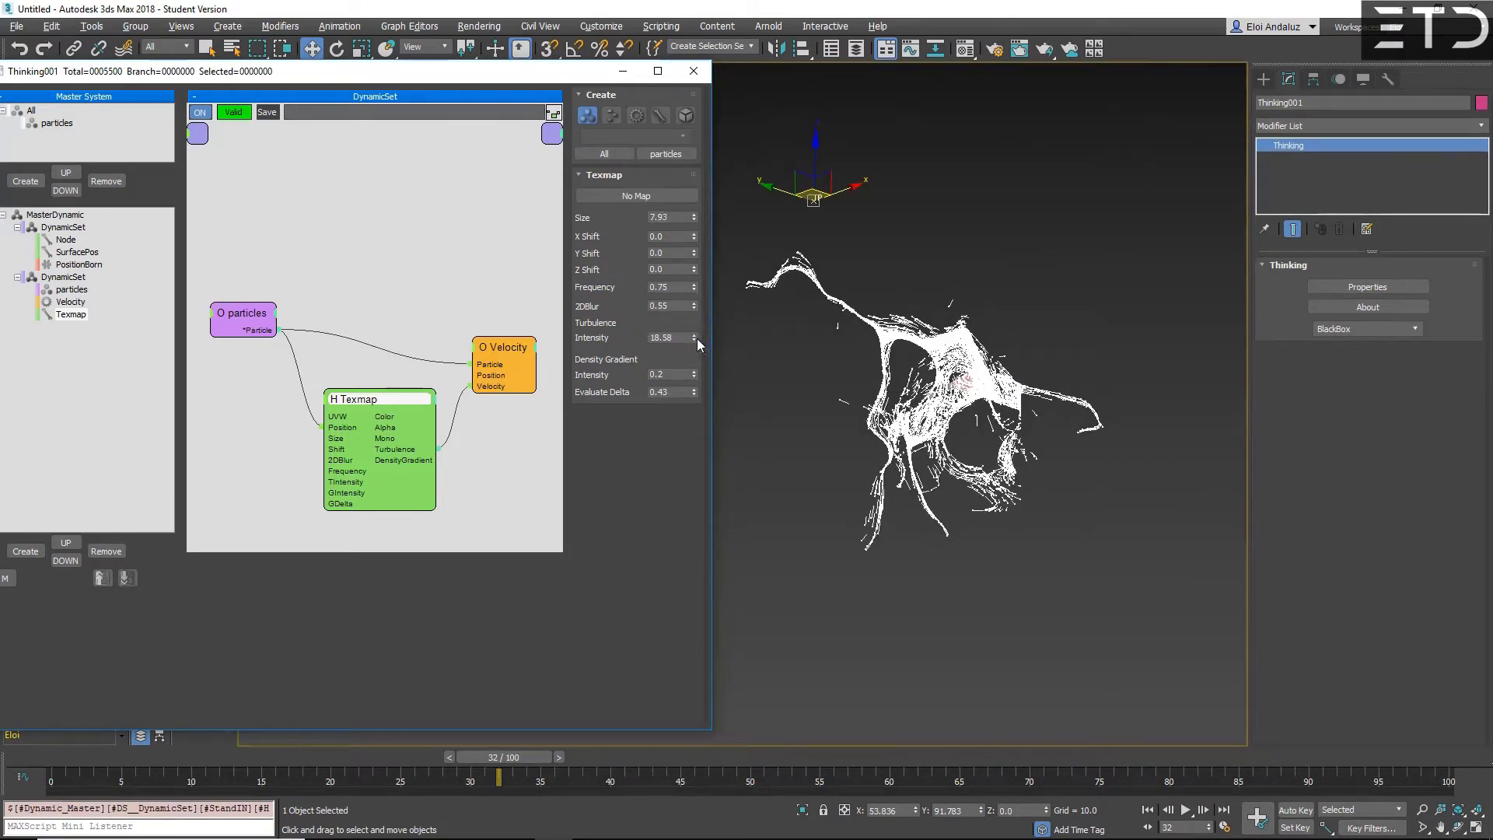
drag(694, 339, 542, 248)
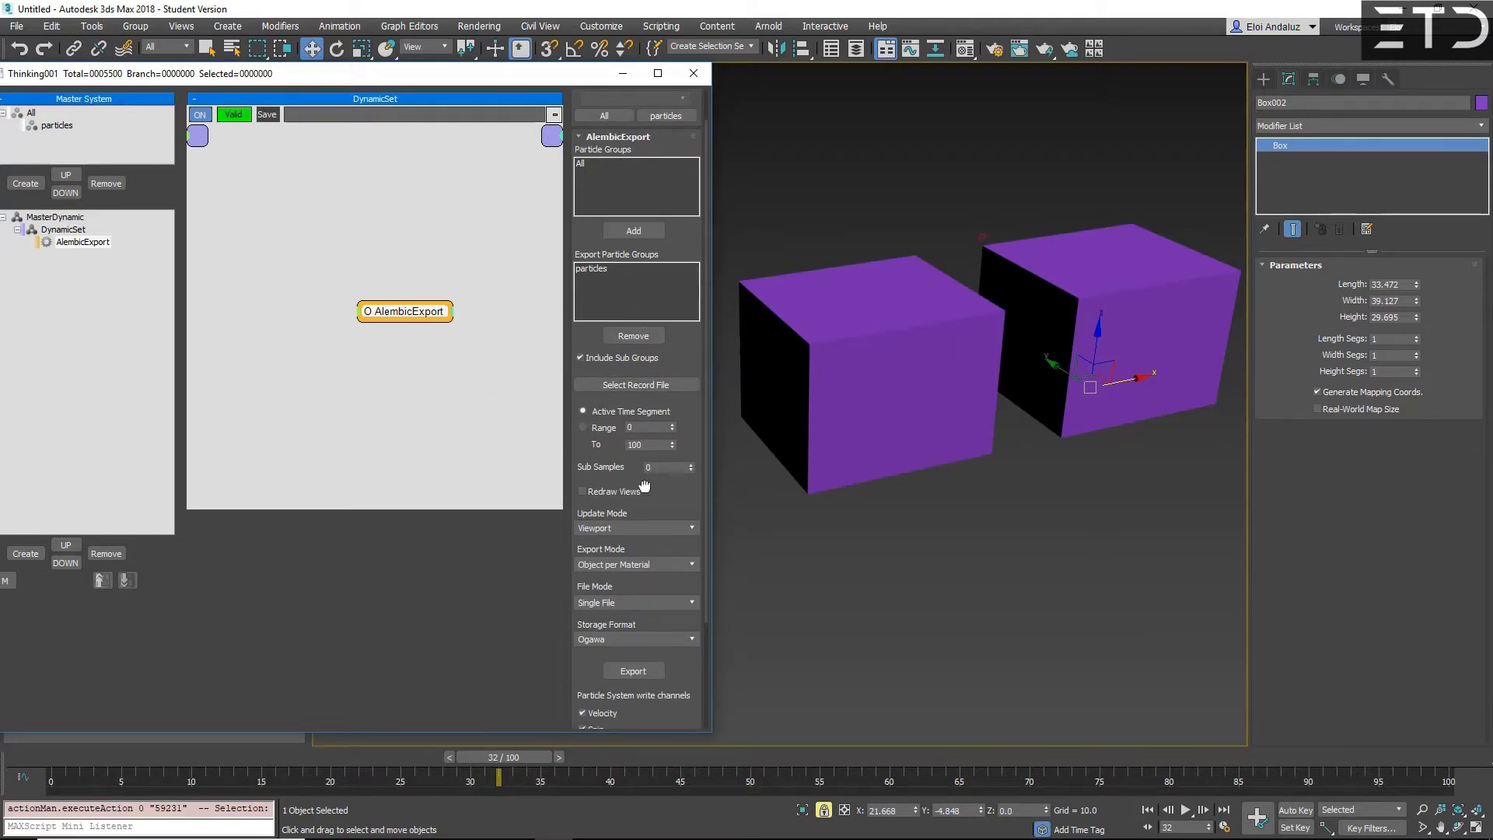
Step: Scroll the AlembicExport rollout and expand its Export Mode dropdown
scroll(644, 486, down, 2)
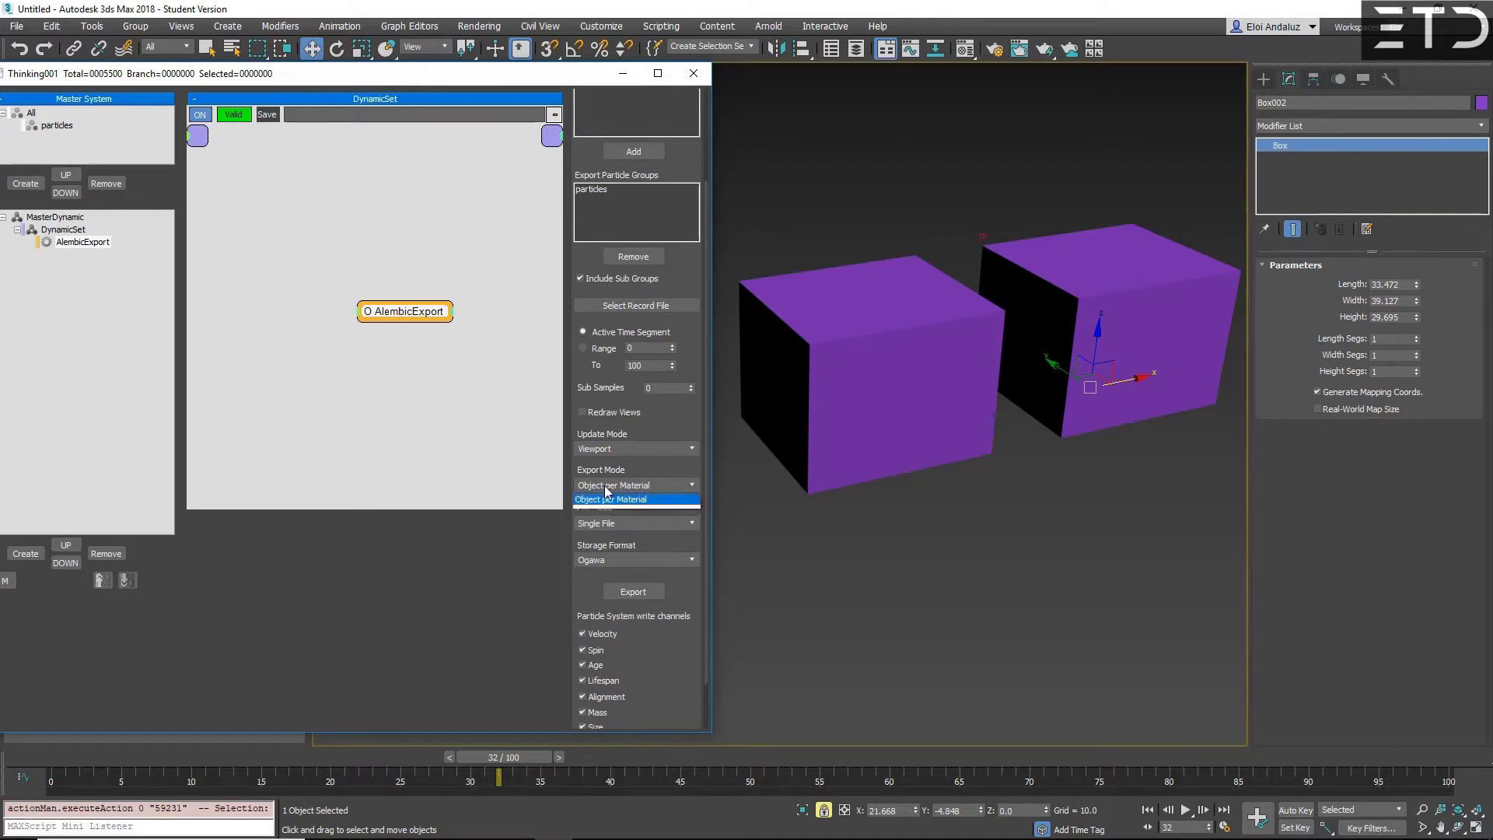
click(657, 485)
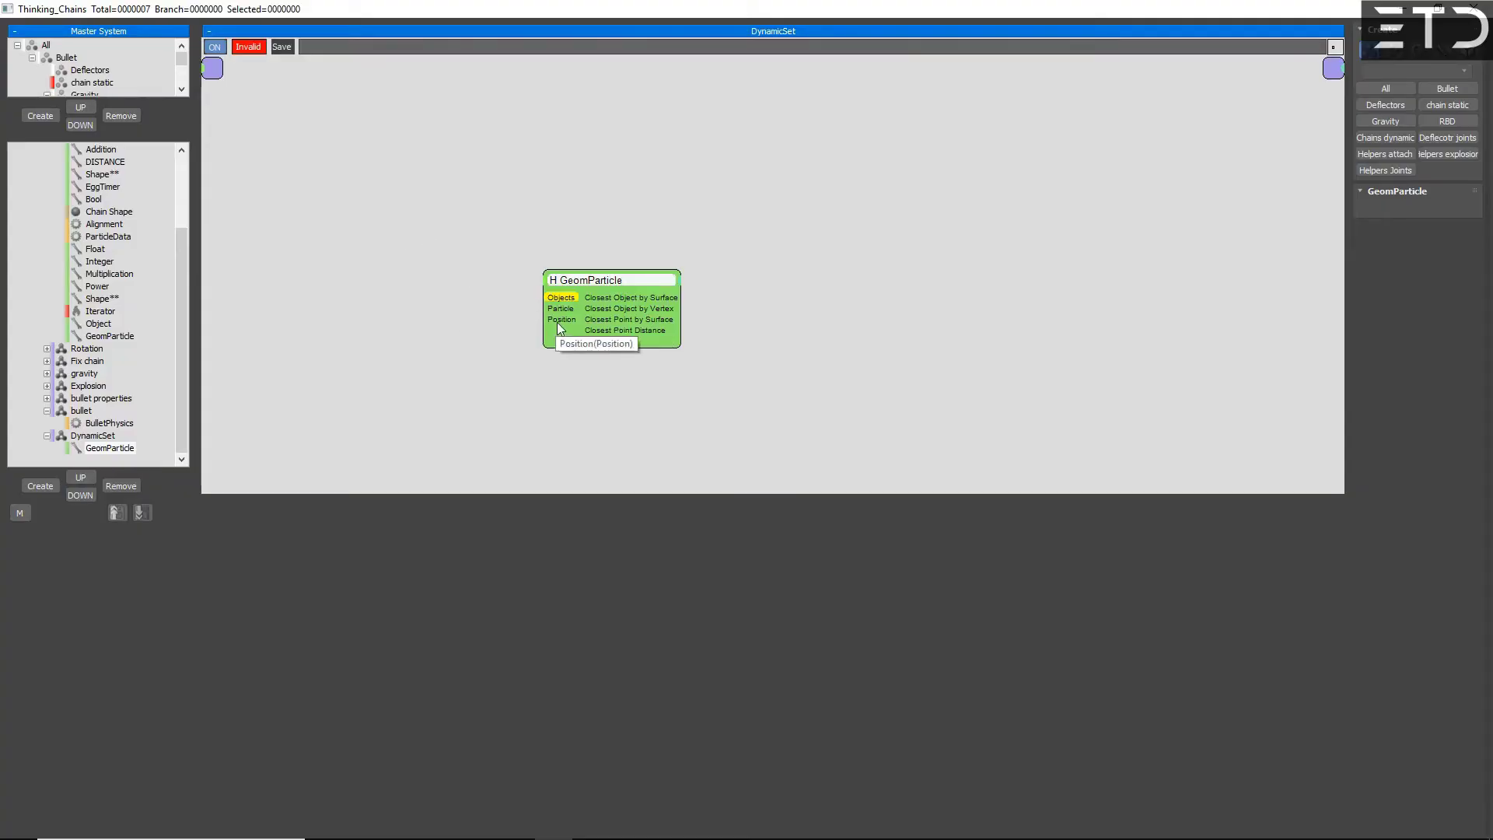
Step: Pull a wire out from the GeomParticle node's Position input port
drag(557, 321, 450, 324)
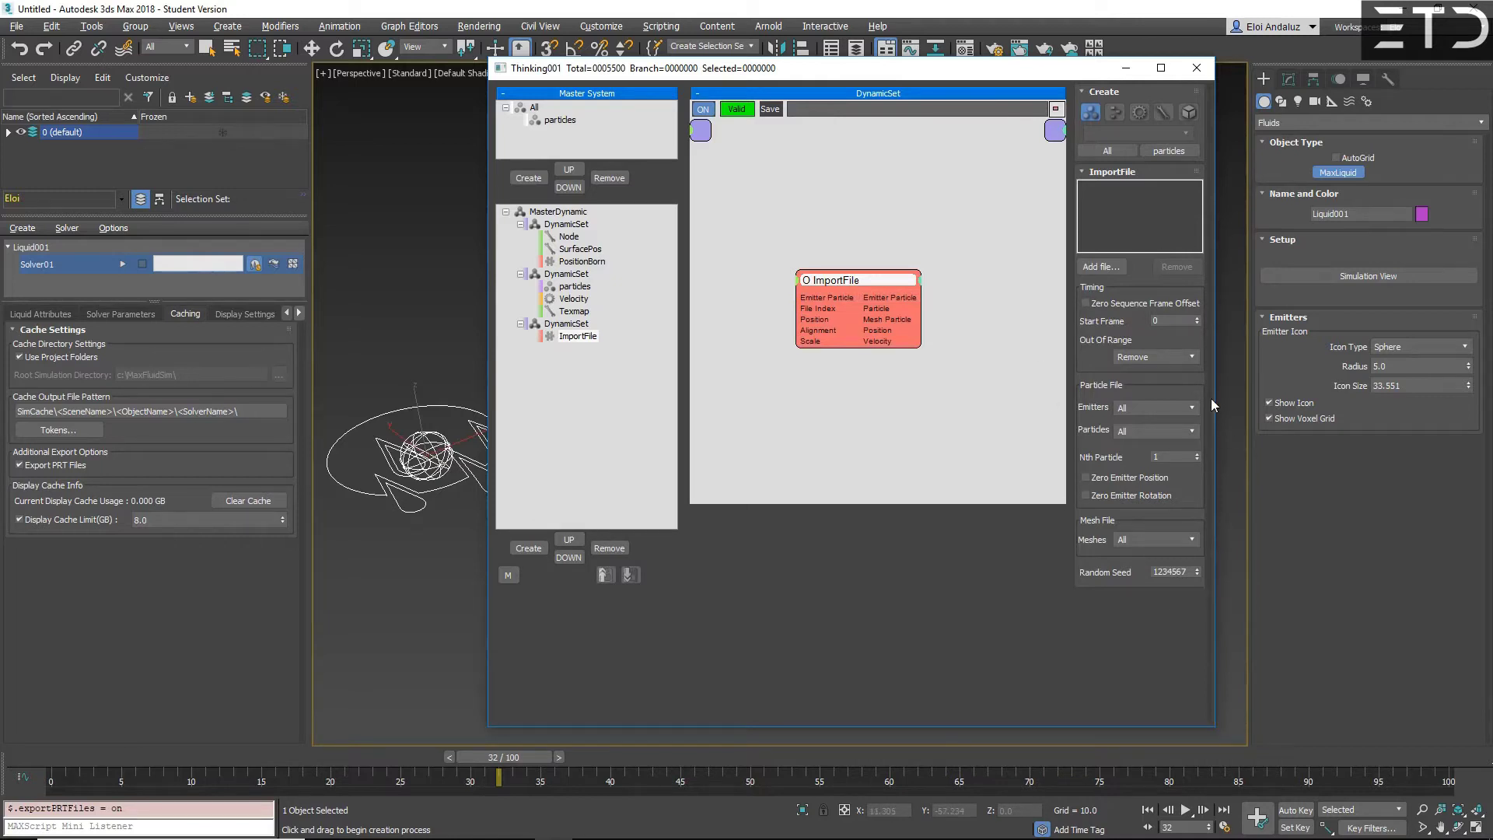
Step: Move the ImportFile node up and slightly right within the DynamicSet graph
drag(854, 280, 820, 289)
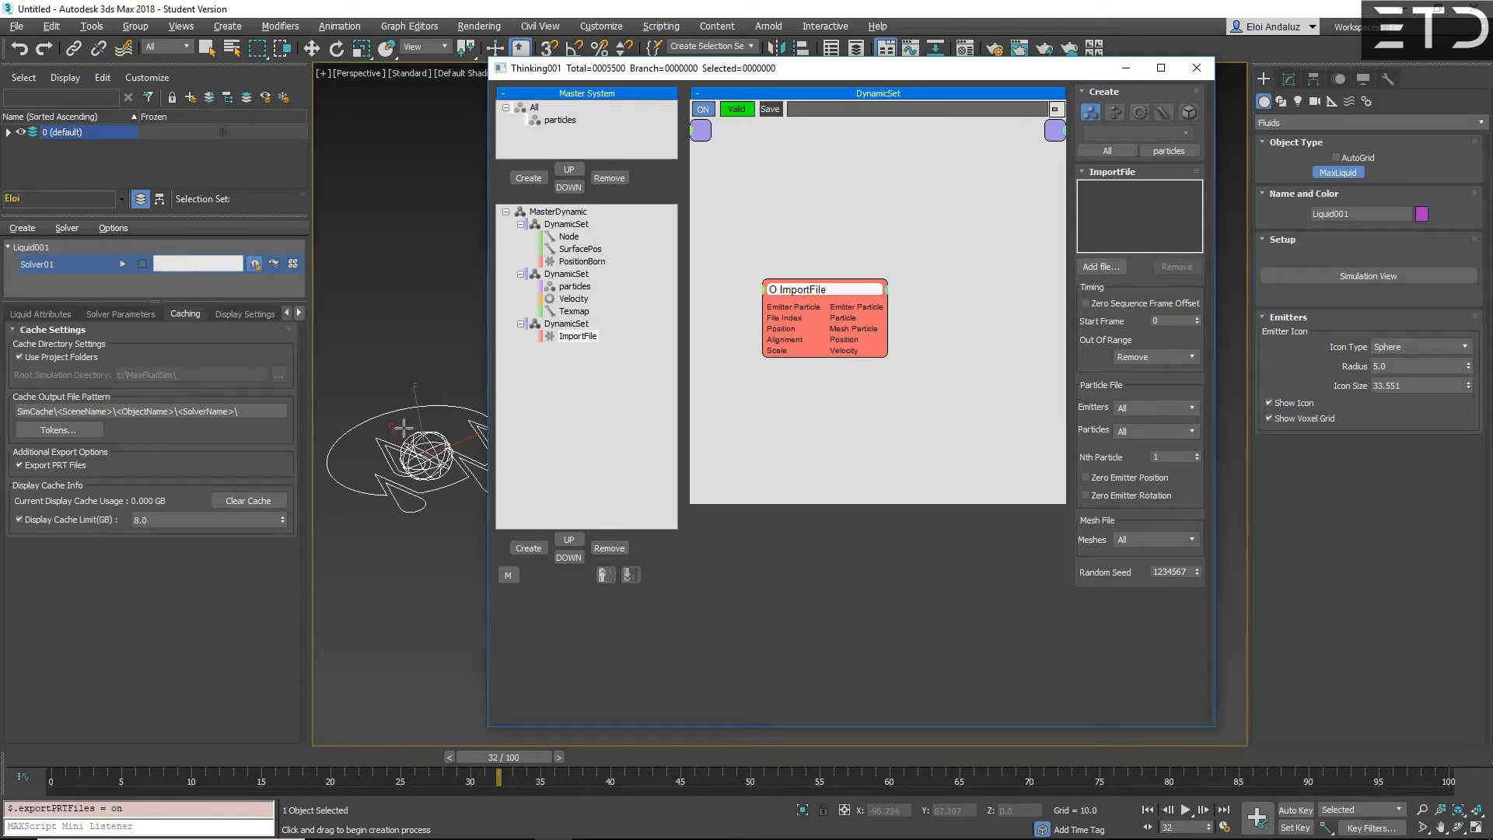
drag(813, 290, 807, 248)
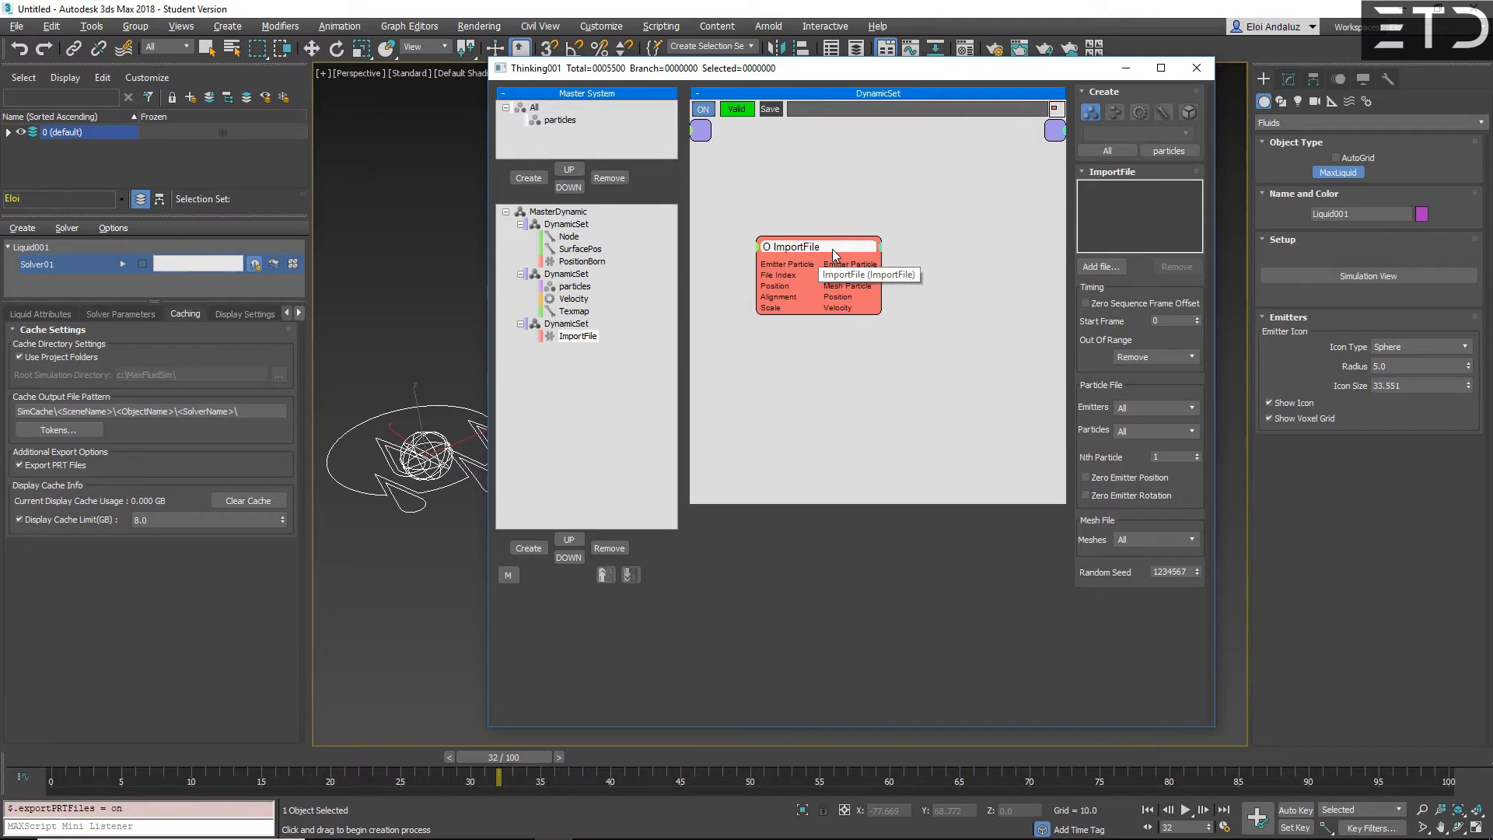
drag(832, 249, 839, 252)
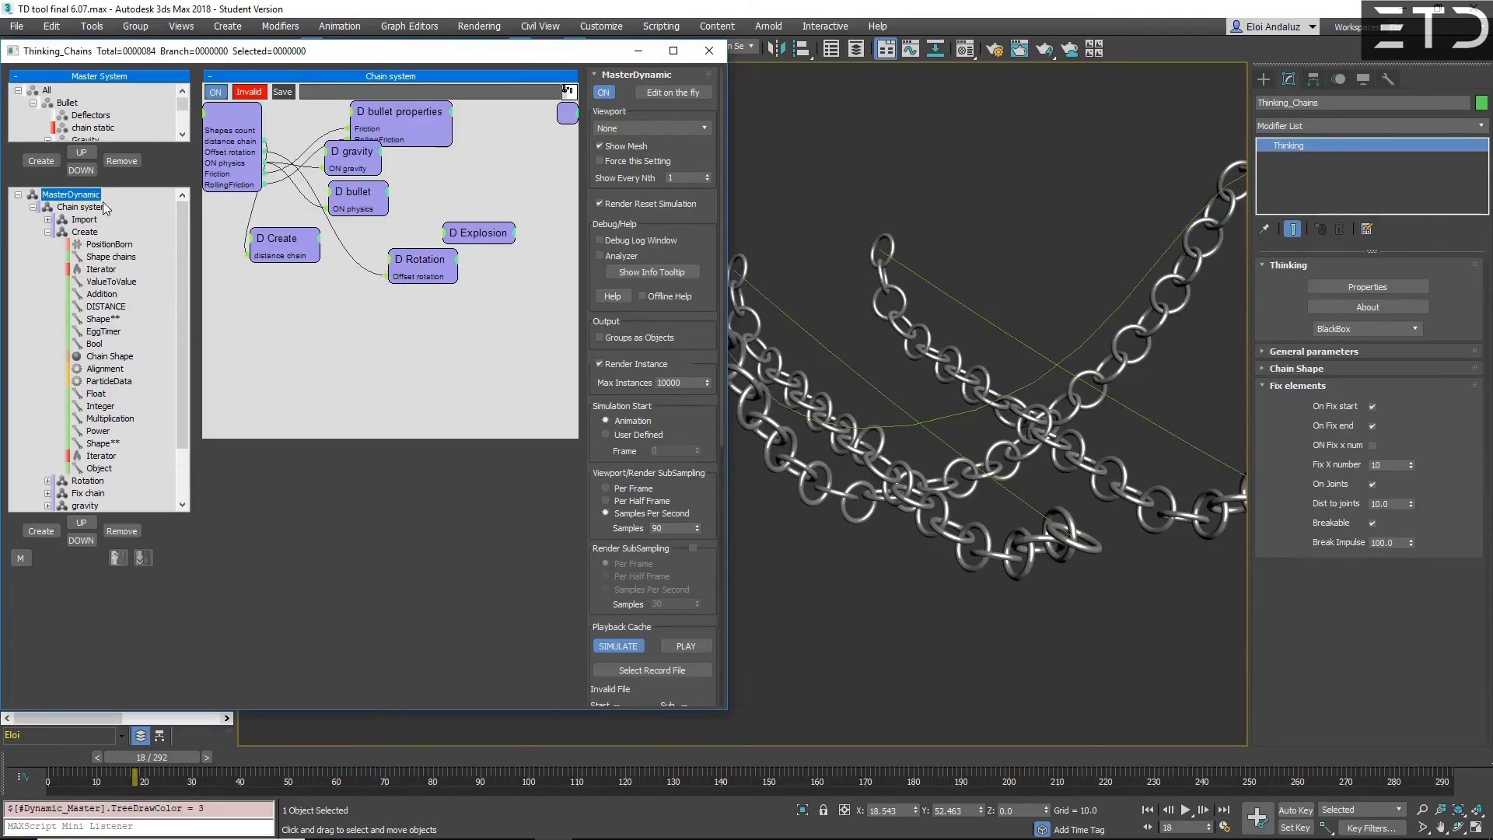
Step: Browse the thinkingParticles 6 web manual from MasterDynamic's Help button, then close the browser
click(611, 298)
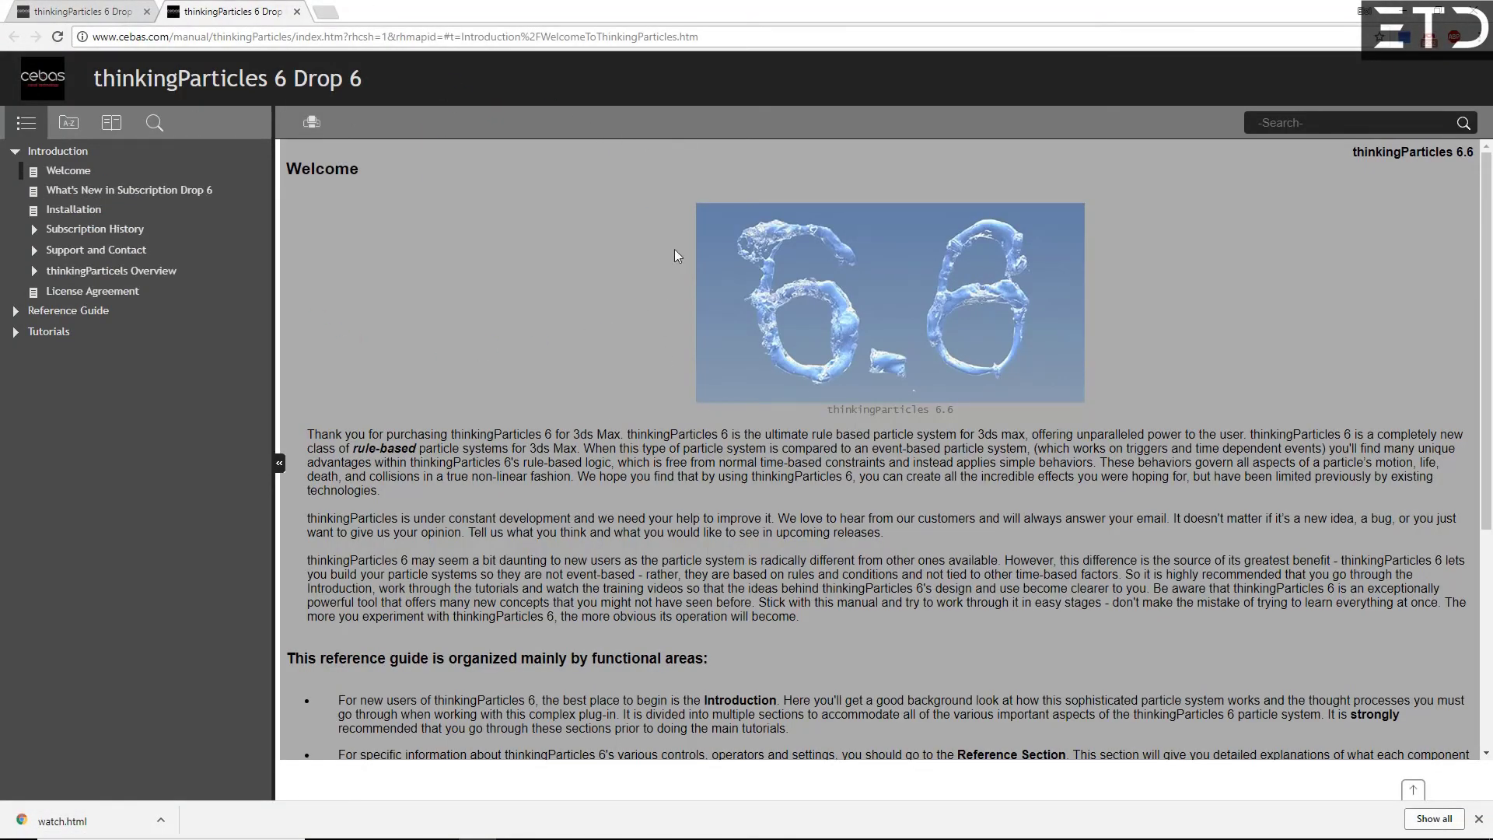
scroll(805, 311, down, 6)
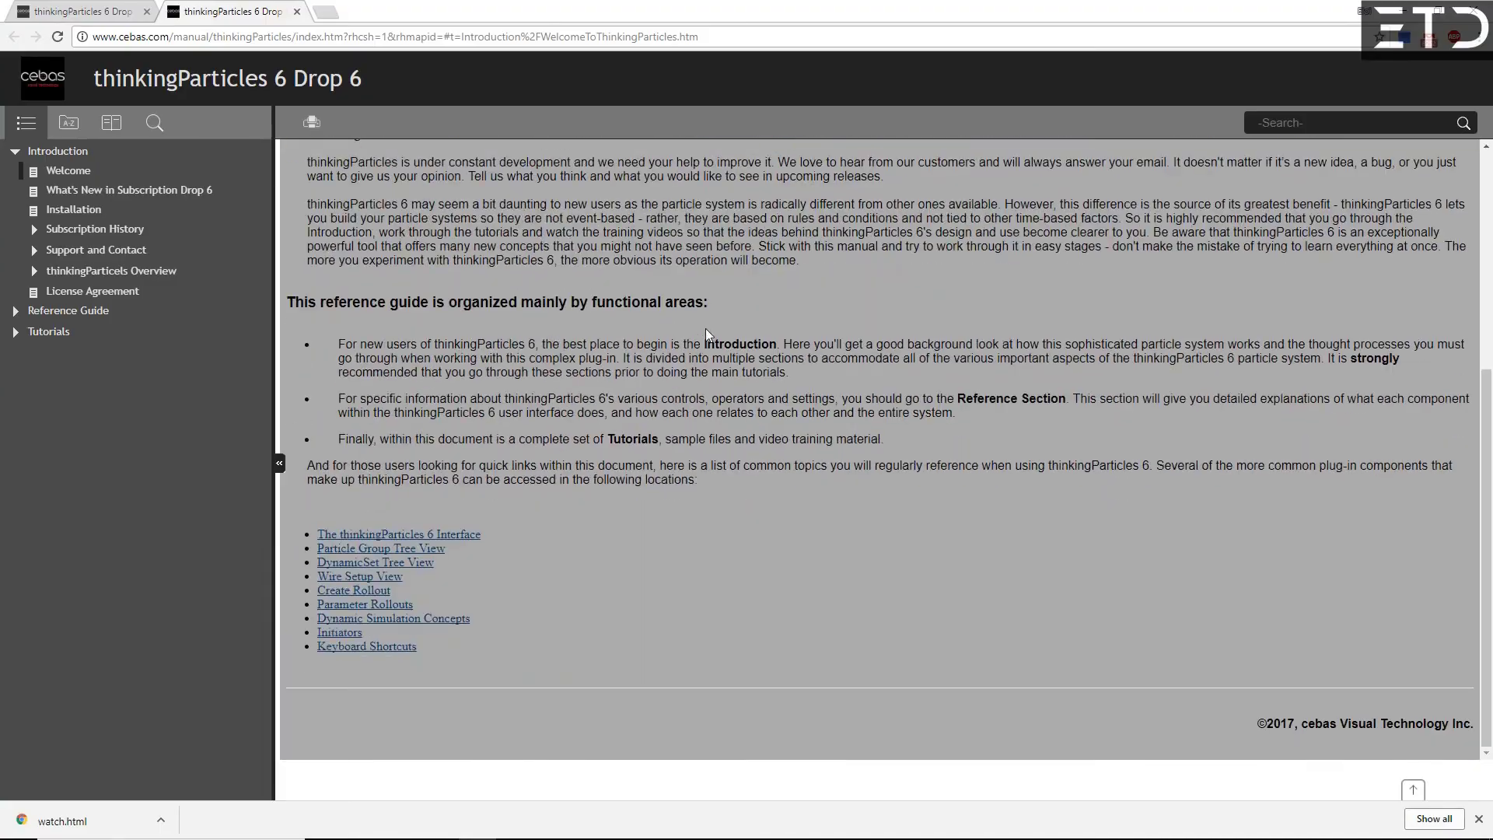
scroll(706, 328, up, 8)
click(1409, 7)
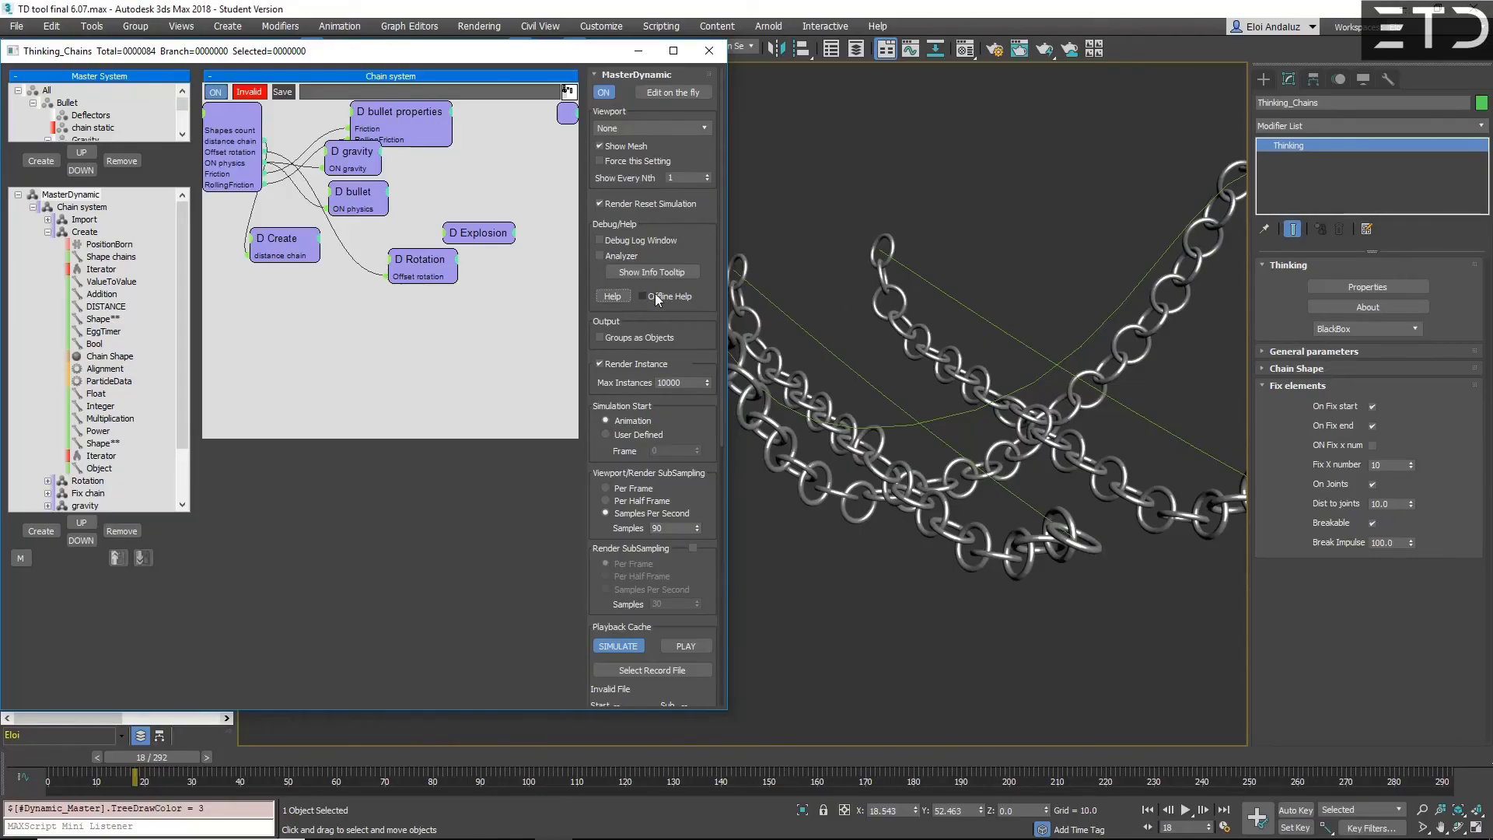